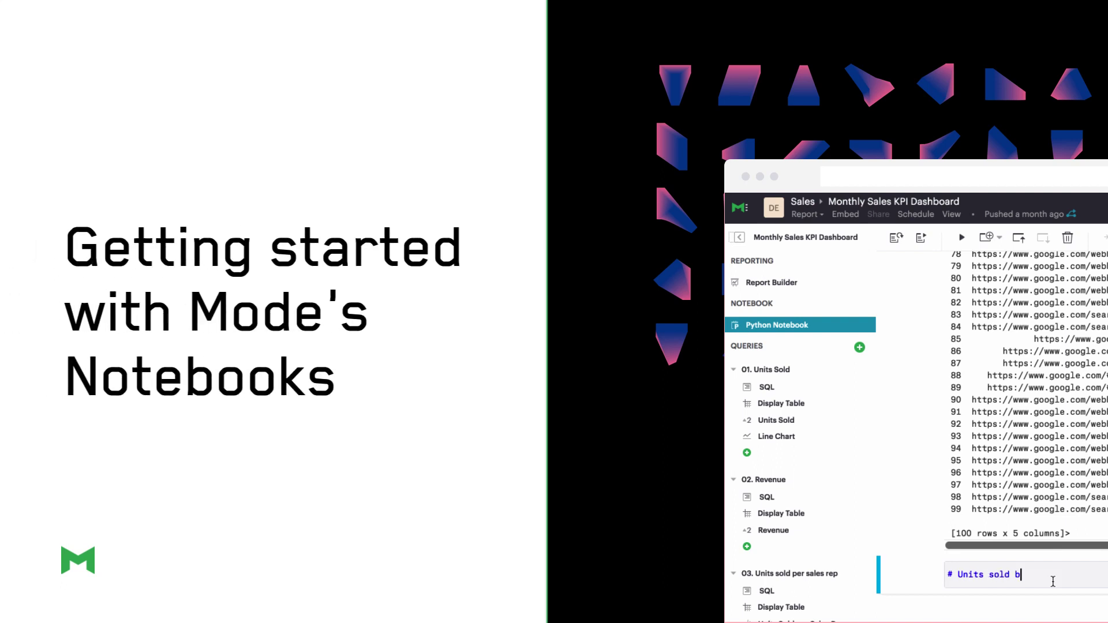
Search 'sold by channel' to reach the Parch and Posey KPI report dashboard
type("y channel")
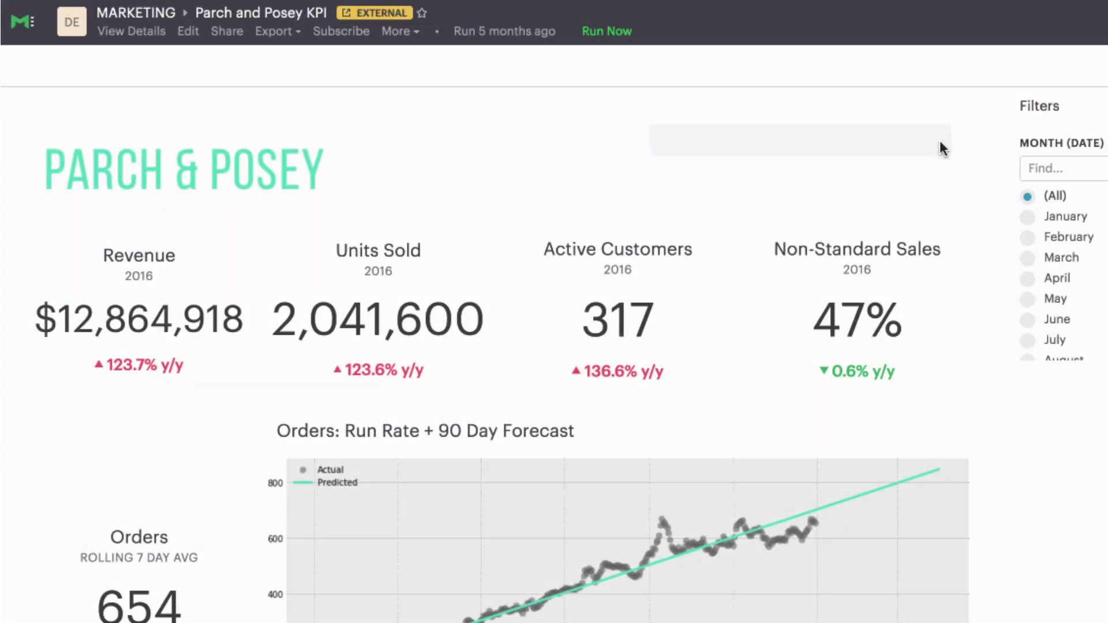
Open the KPI report's details page and switch to its Notebook view
scroll(940, 140, "down", 5)
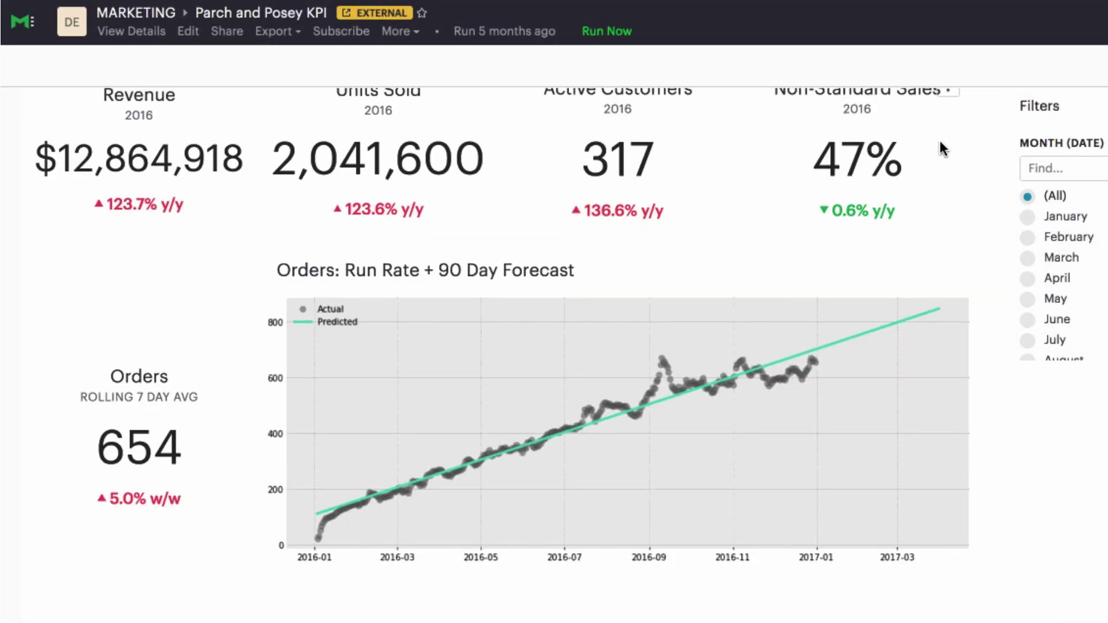
scroll(940, 142, "down", 2)
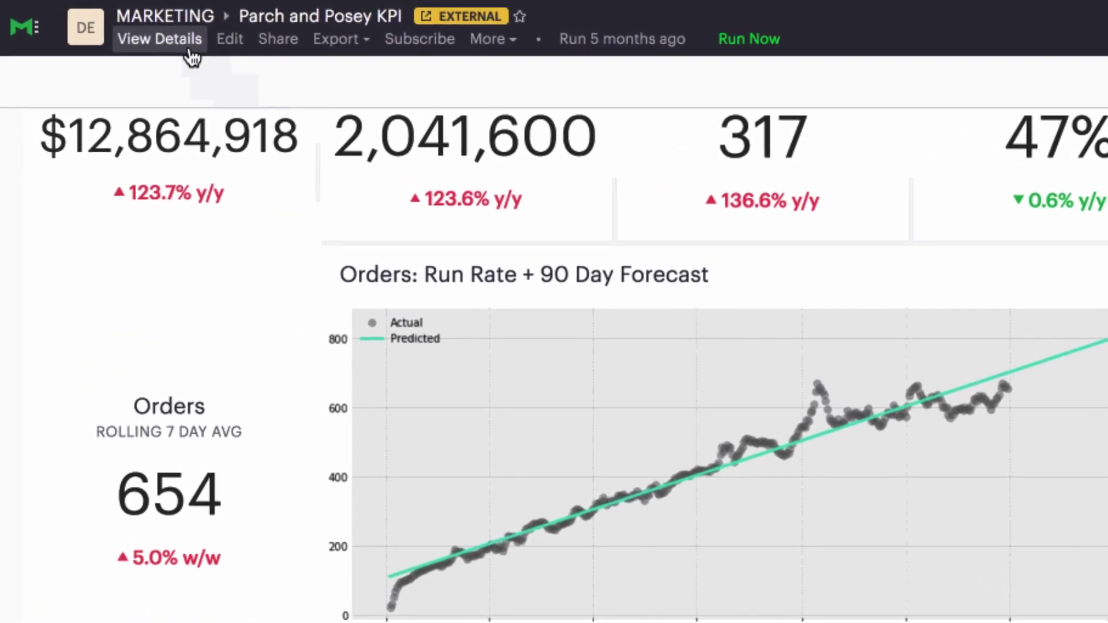
left_click(184, 45)
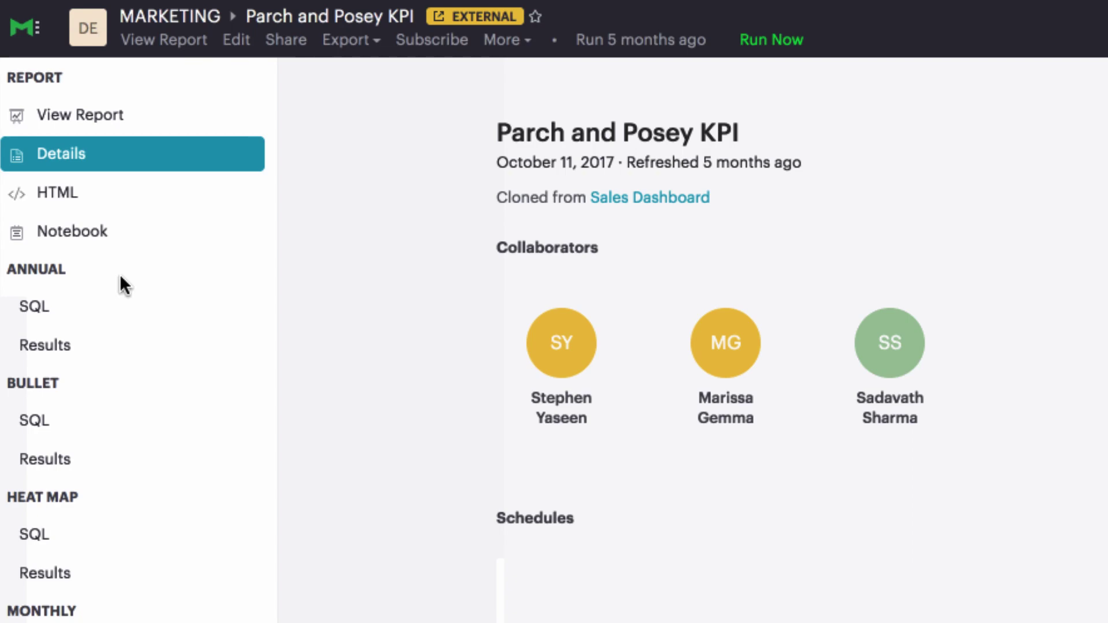
left_click(113, 239)
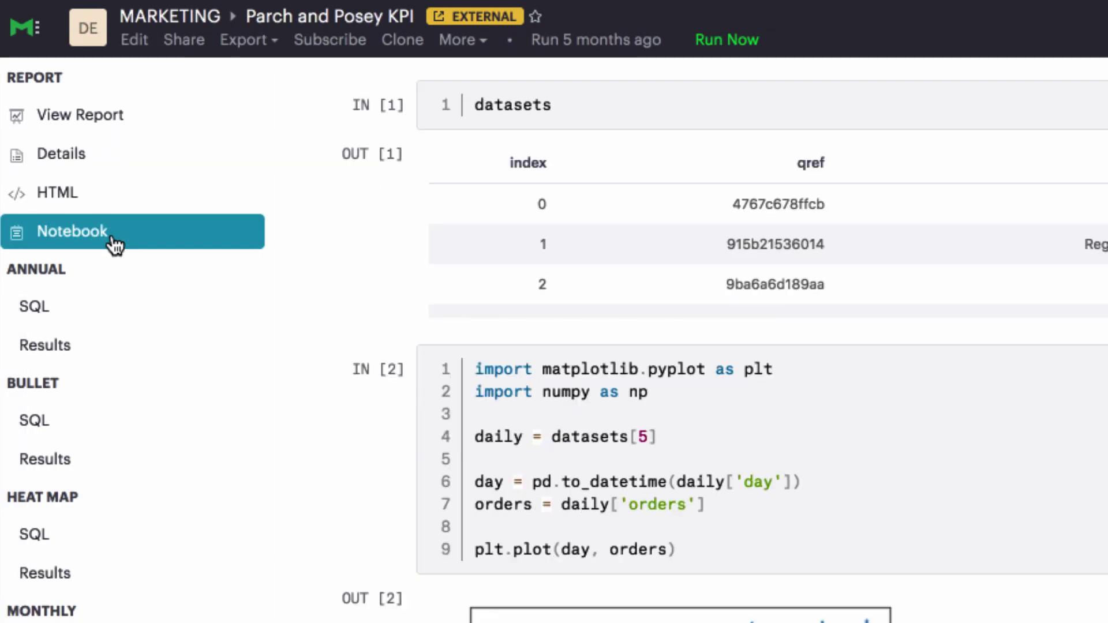
Scroll down to the OUT [4] orders run-rate forecast chart and its Python code
scroll(368, 351, "down", 2)
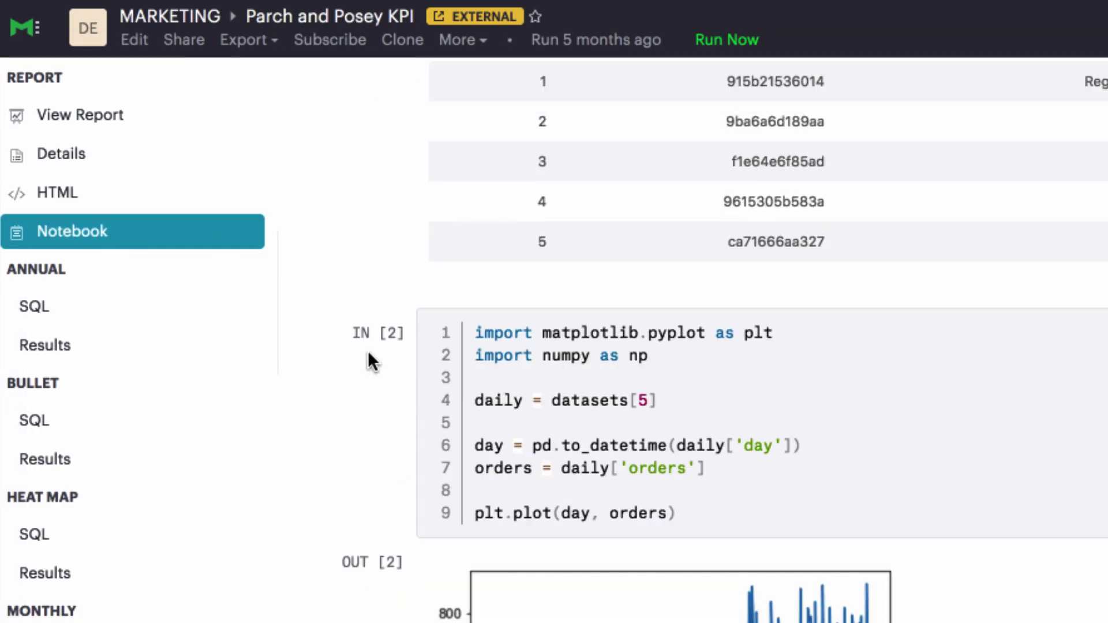
scroll(368, 351, "down", 2)
scroll(368, 351, "down", 1)
scroll(368, 351, "down", 1)
scroll(368, 345, "down", 4)
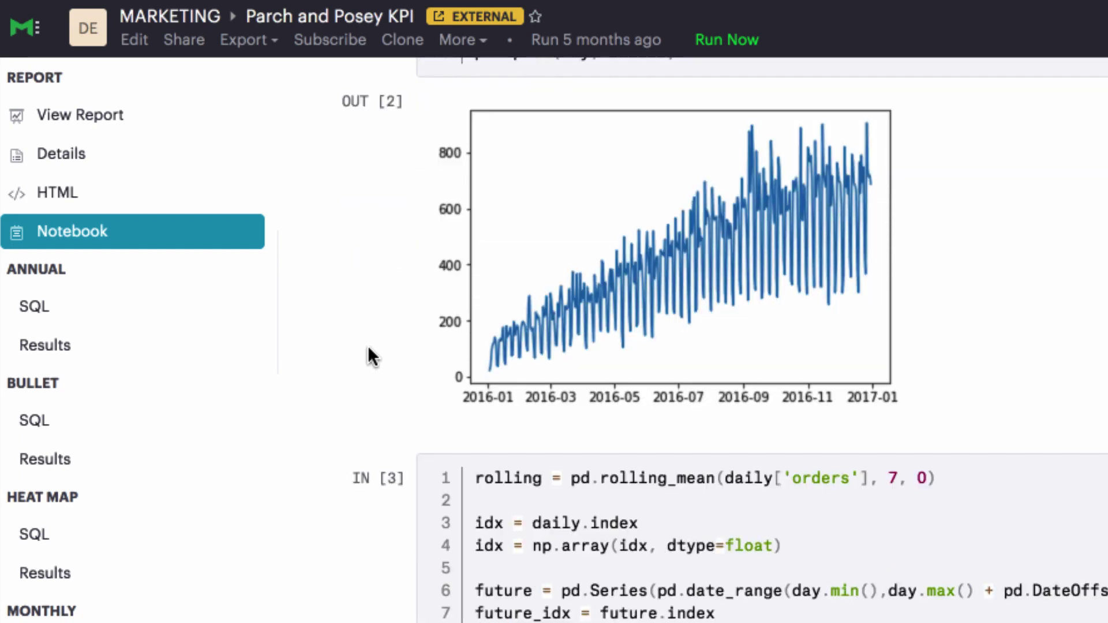
scroll(368, 345, "down", 2)
scroll(369, 348, "down", 10)
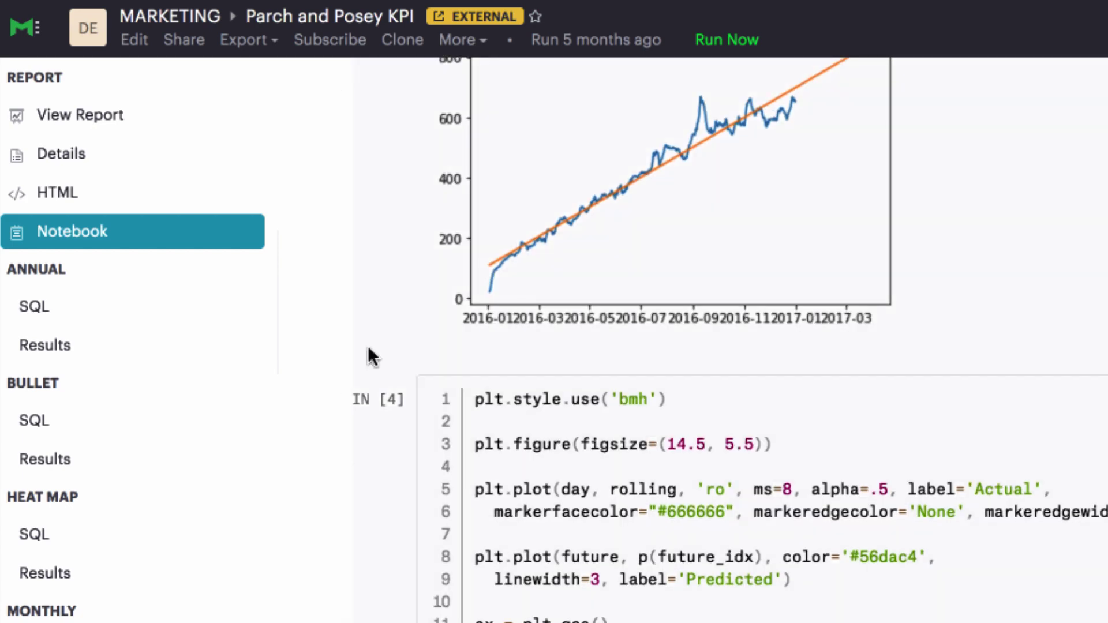
scroll(368, 345, "down", 8)
scroll(368, 345, "down", 2)
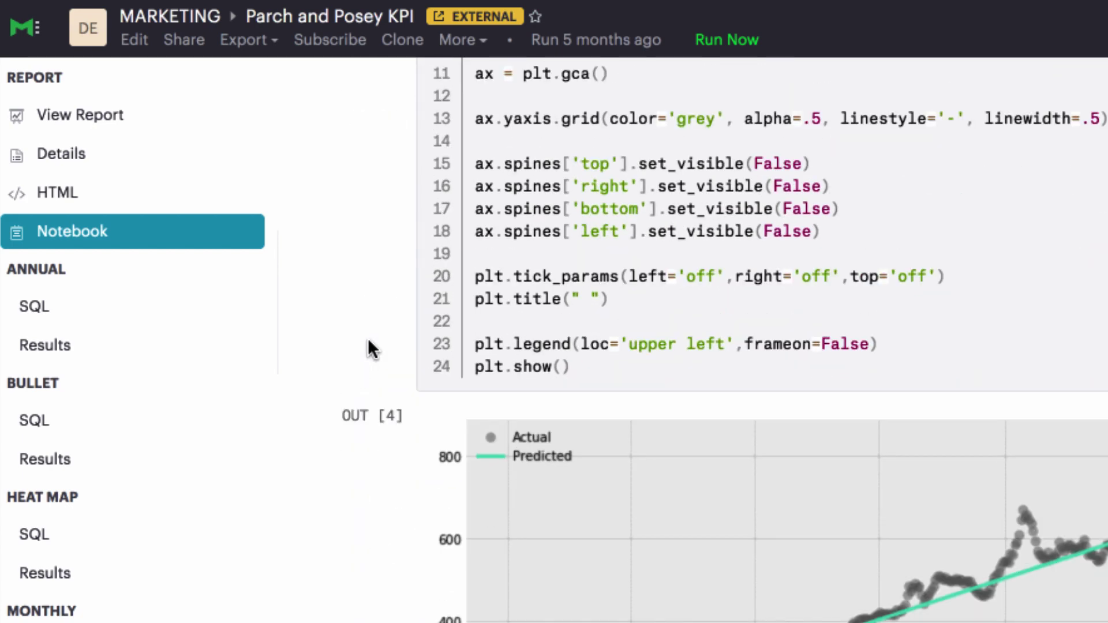
scroll(369, 340, "down", 2)
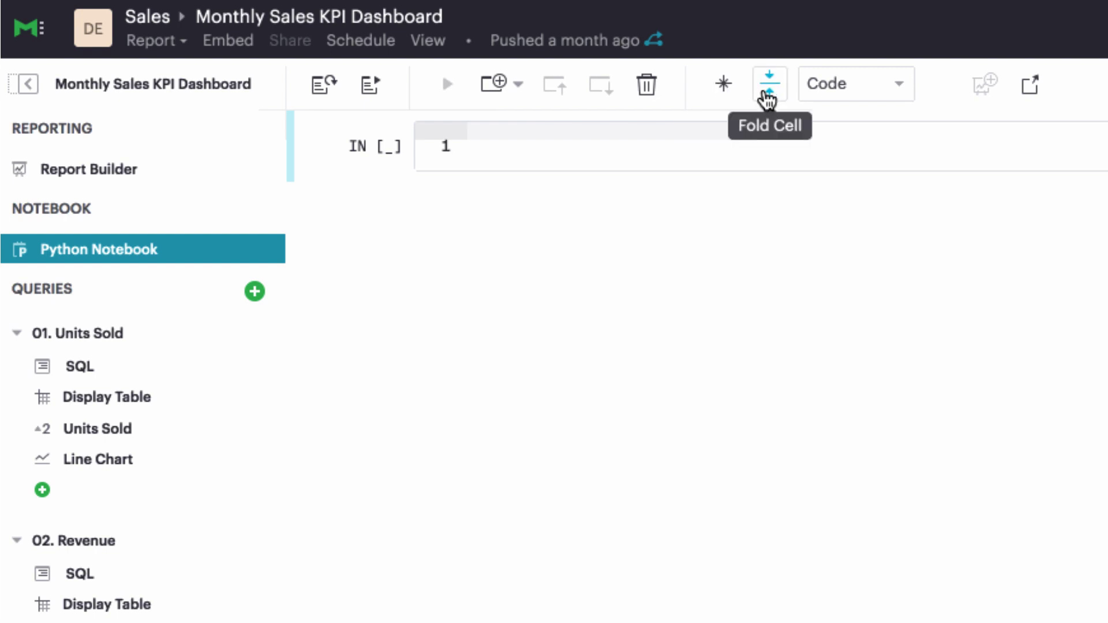
Check the cell-type dropdown's Code and Markdown options, keeping the cell as Code
left_click(904, 90)
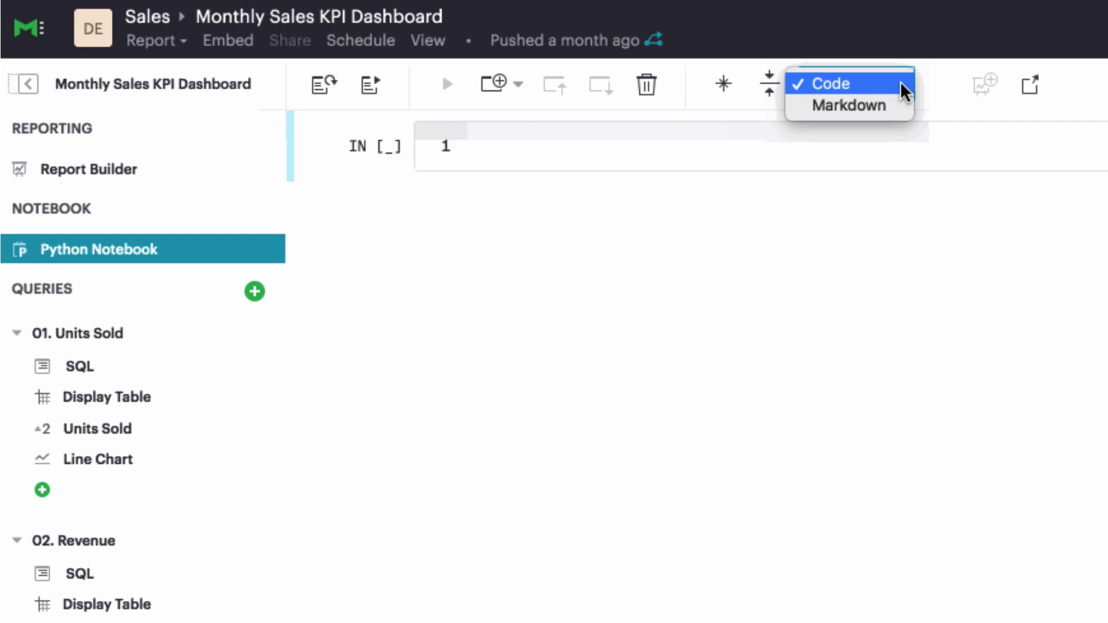
left_click(904, 87)
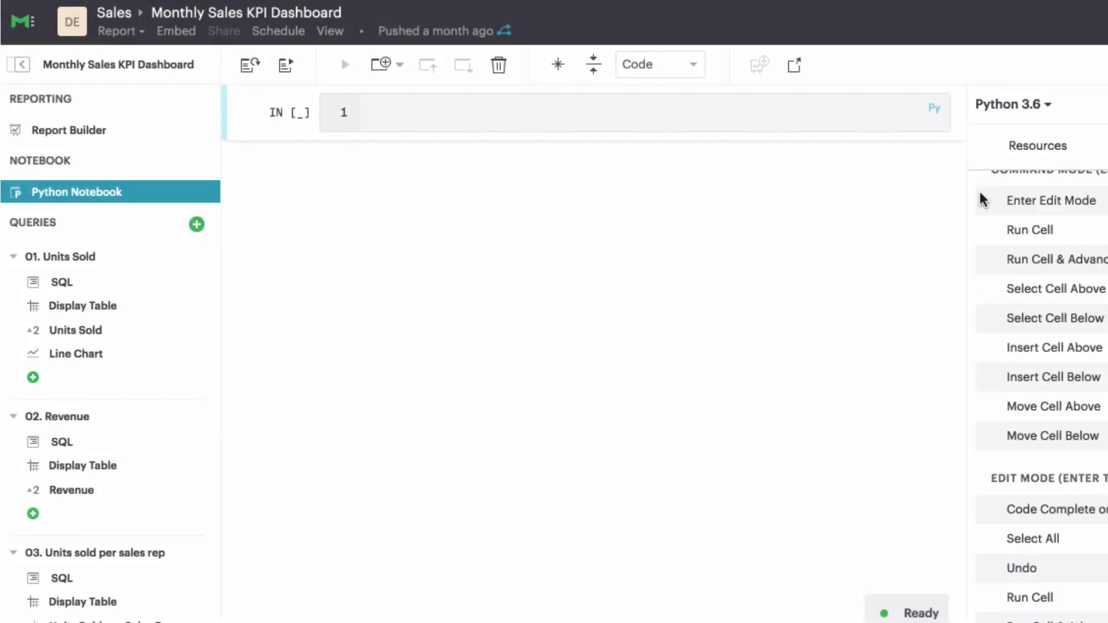
Open the Resources panel and scroll through the Supported Libraries list
scroll(981, 199, "down", 2)
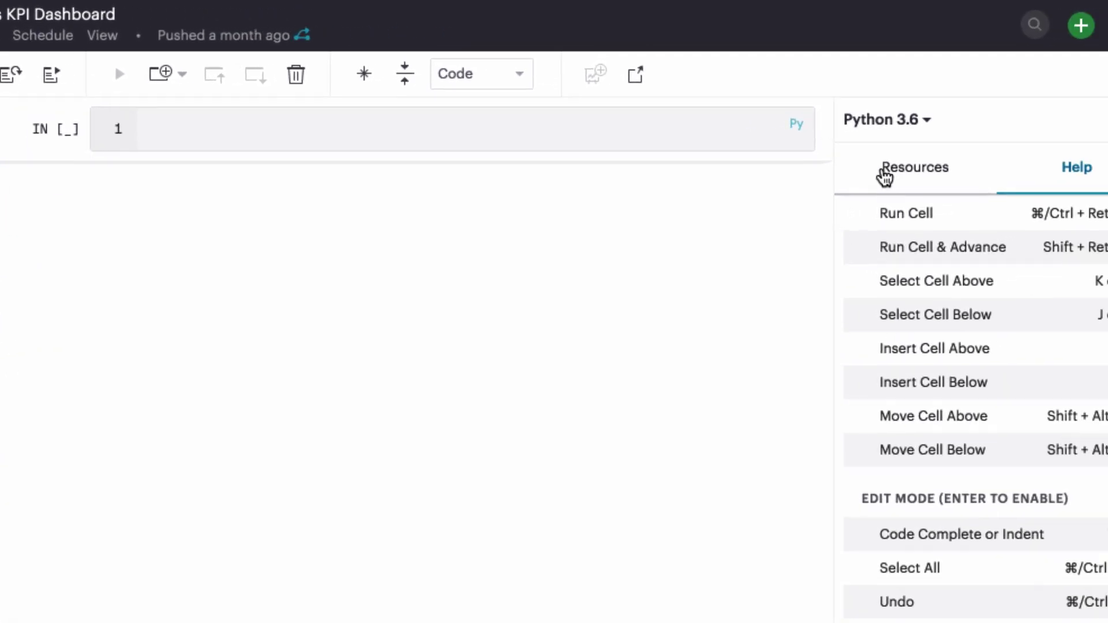
left_click(952, 165)
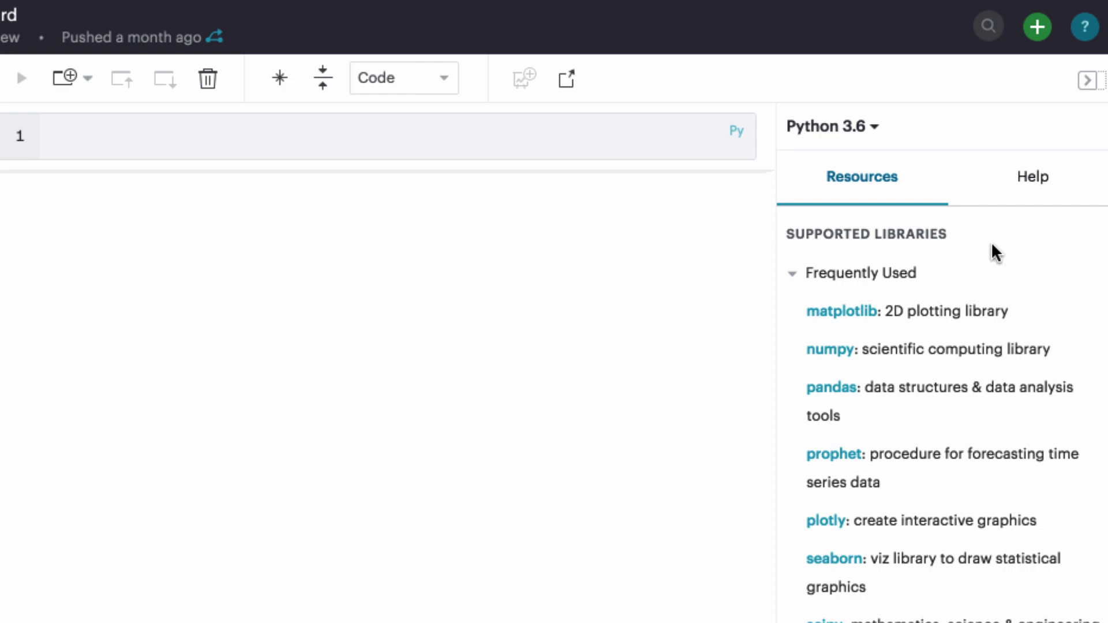
scroll(1051, 322, "down", 3)
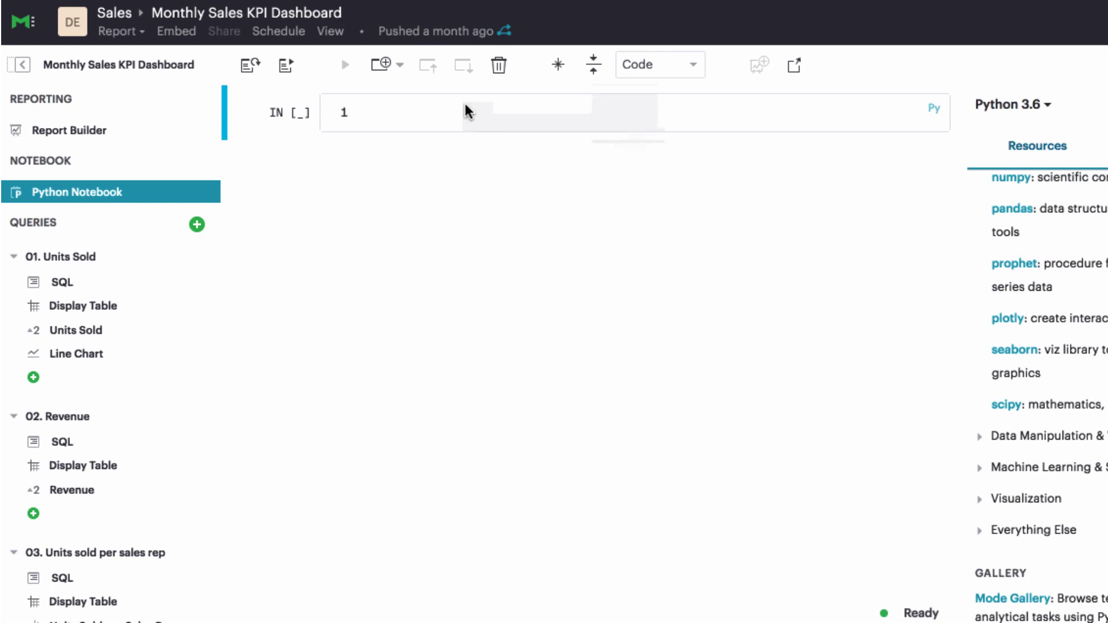
Run pip install bloom-filter into /tmp, then run 'from bloom_filter import BloomFilter'
type("! pip ")
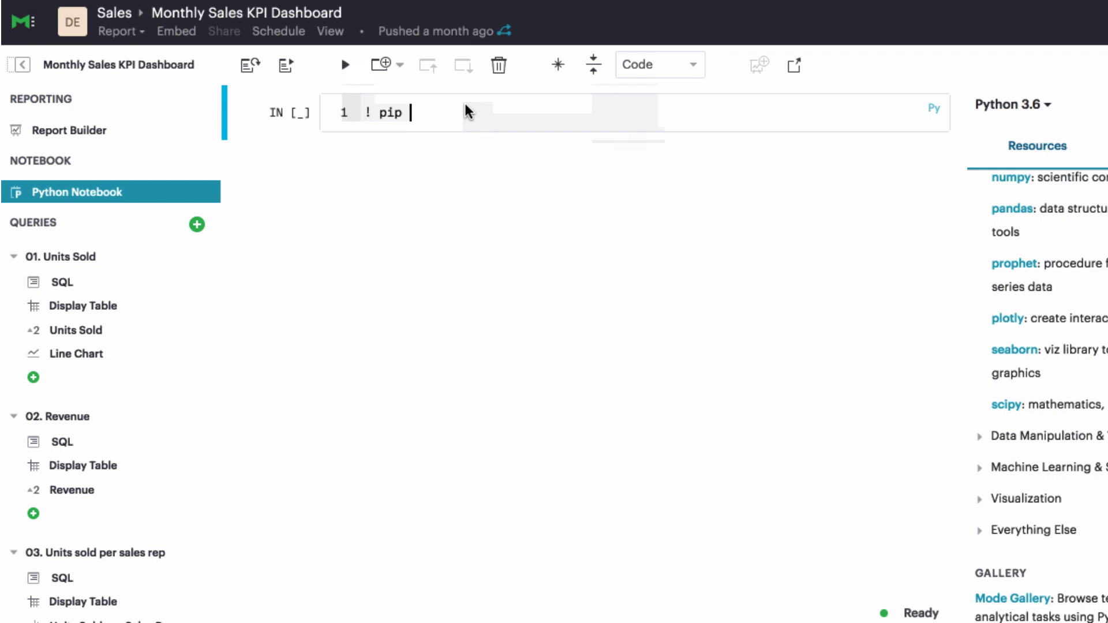
type("install bl")
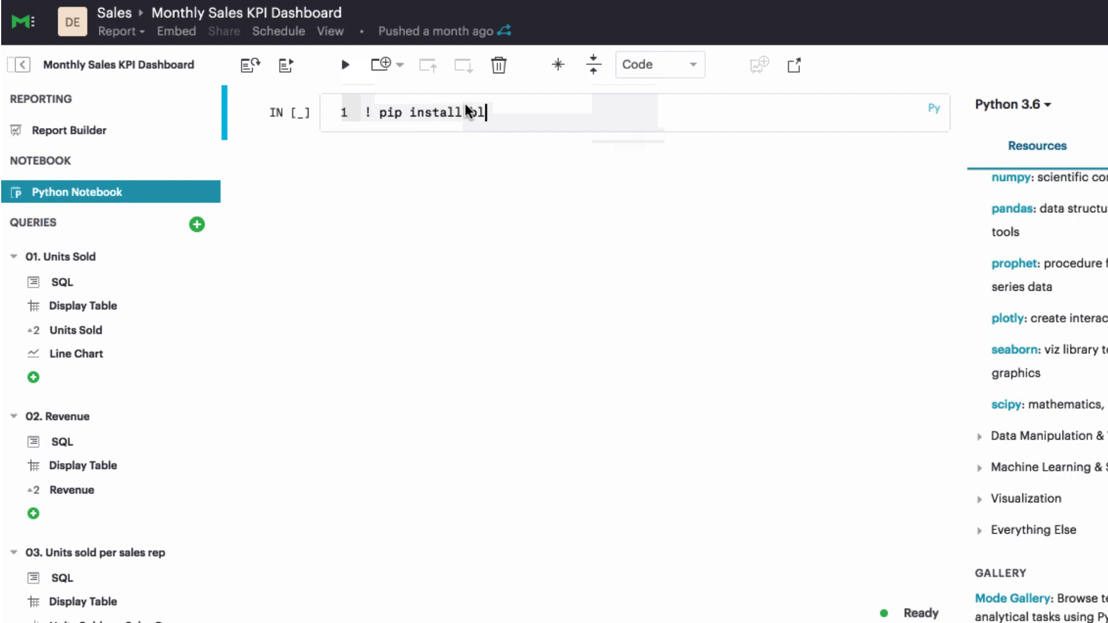
type("oom-filter ")
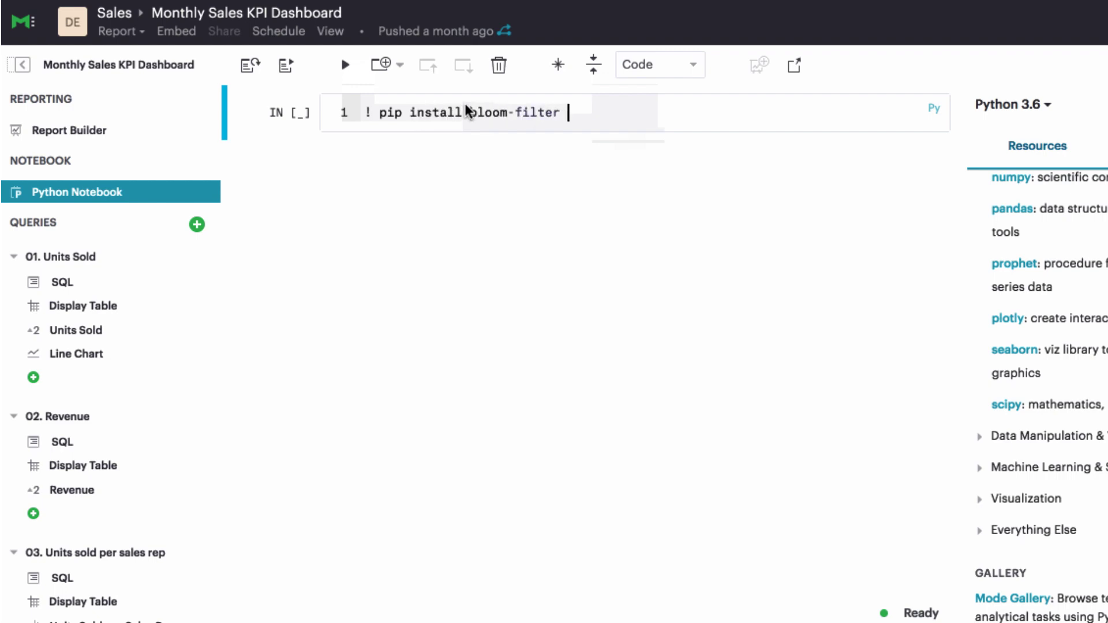
type("-t \"")
type("/tmp\"> ")
type("/dev/")
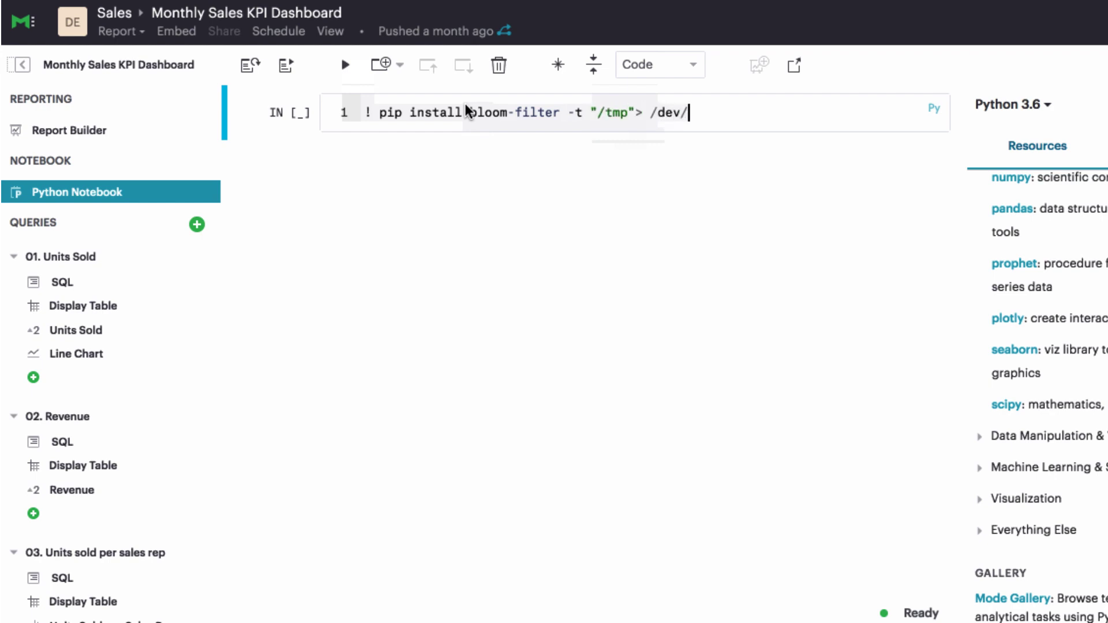
type("null 2>")
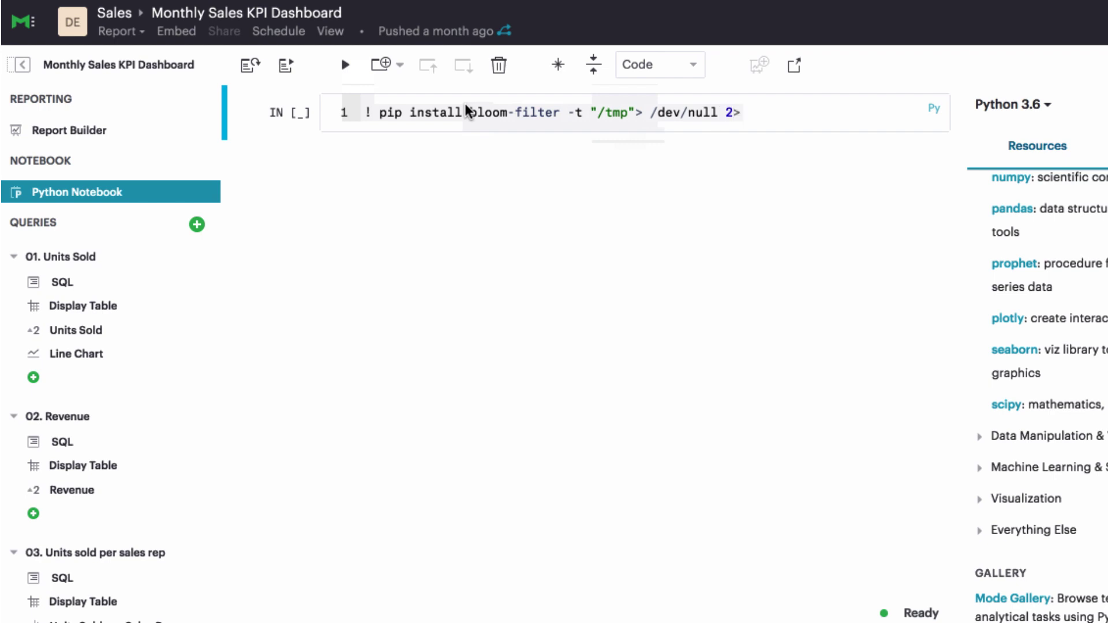
type("&1")
key("shift+Return")
type("fr")
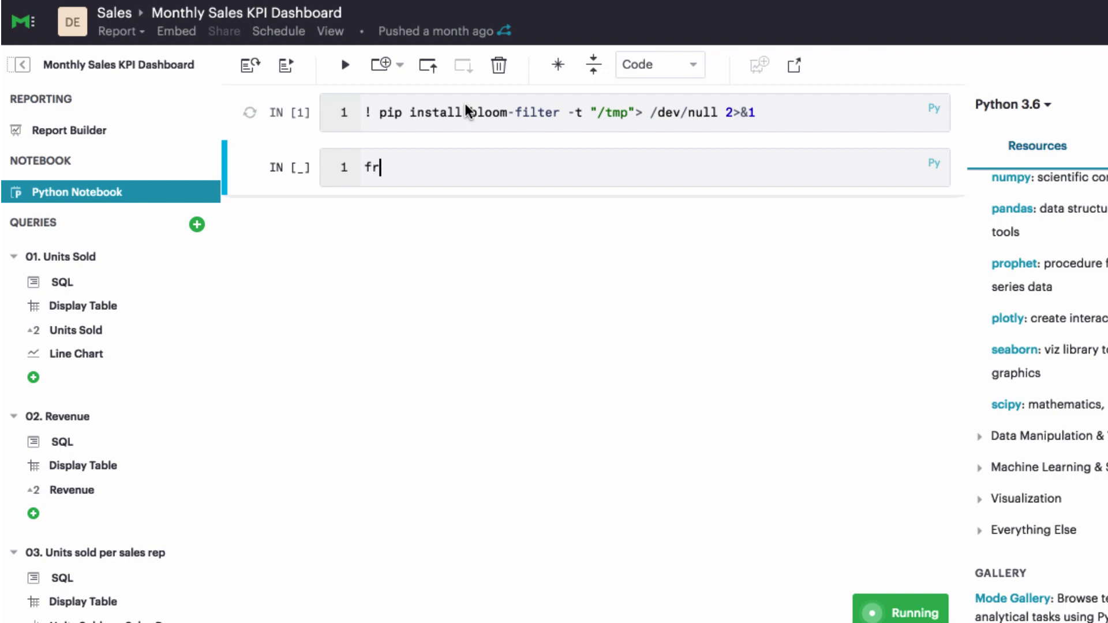
type("om bloom_fil")
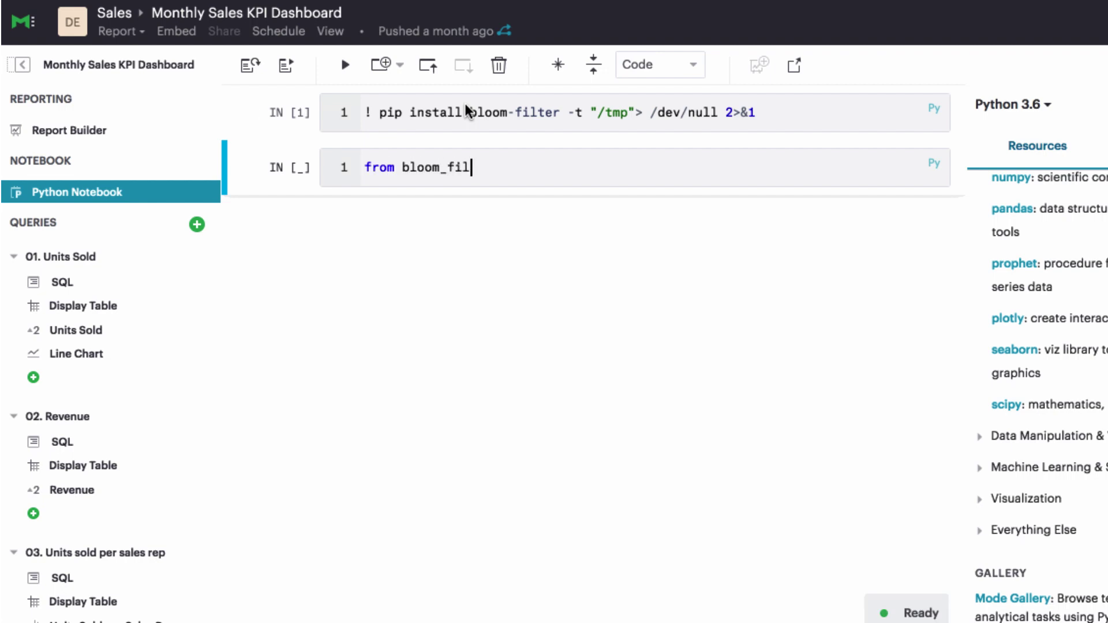
type("ter import B")
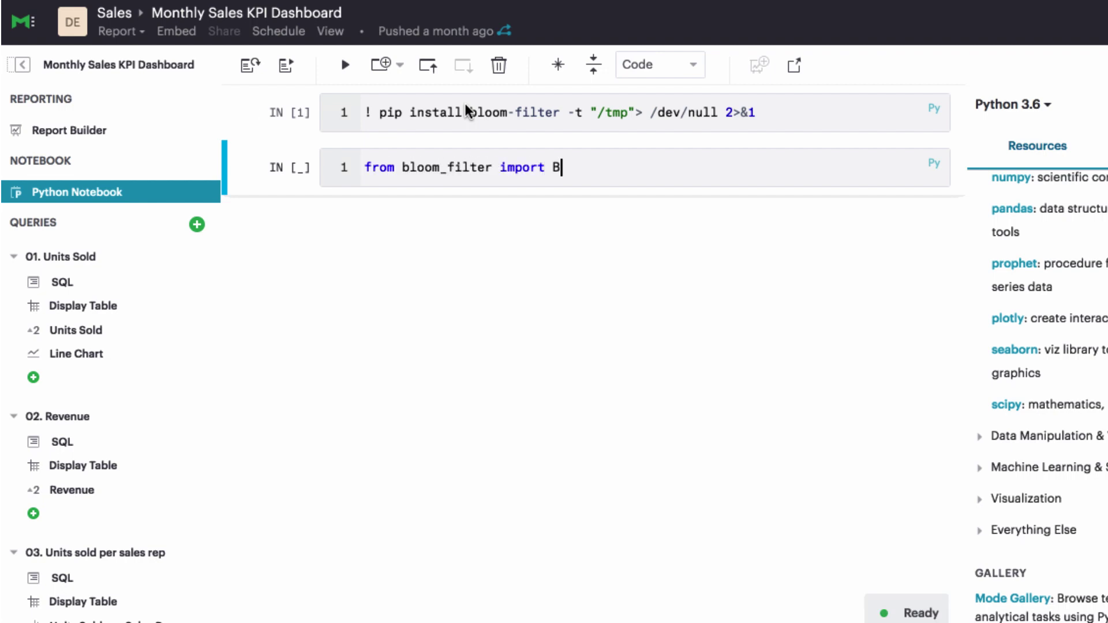
type("loomFilter")
key("shift+Return")
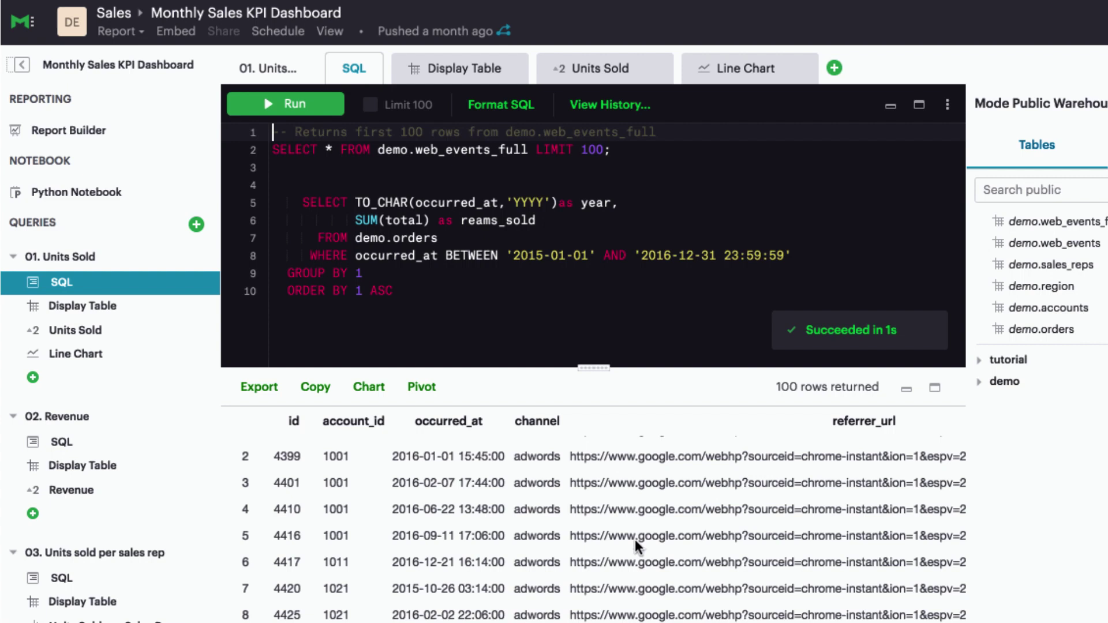
scroll(635, 539, "down", 2)
scroll(635, 540, "down", 2)
scroll(634, 539, "down", 1)
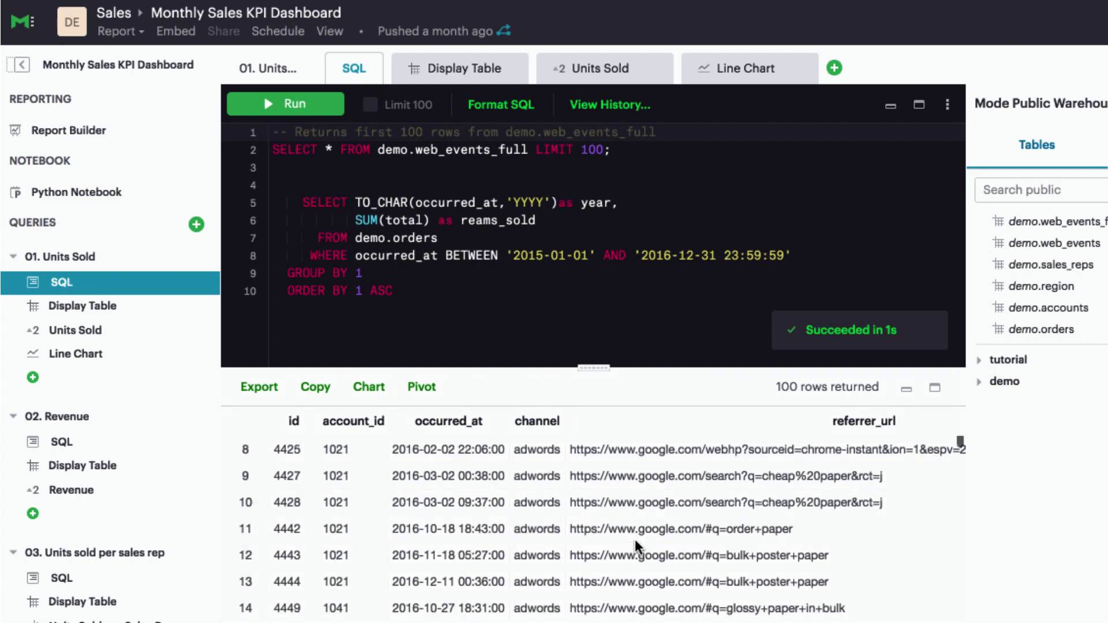
scroll(635, 540, "down", 1)
scroll(635, 540, "down", 2)
scroll(635, 539, "down", 2)
scroll(634, 539, "down", 2)
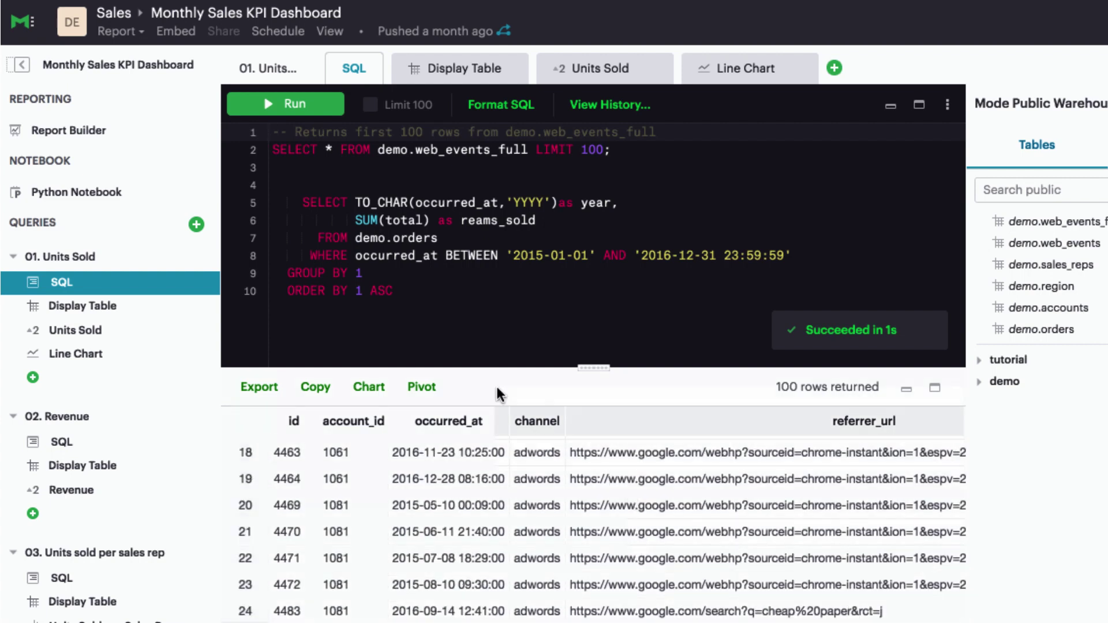
Open the Python notebook, check the kernel language list, and run df = datasets[0]
left_click(149, 196)
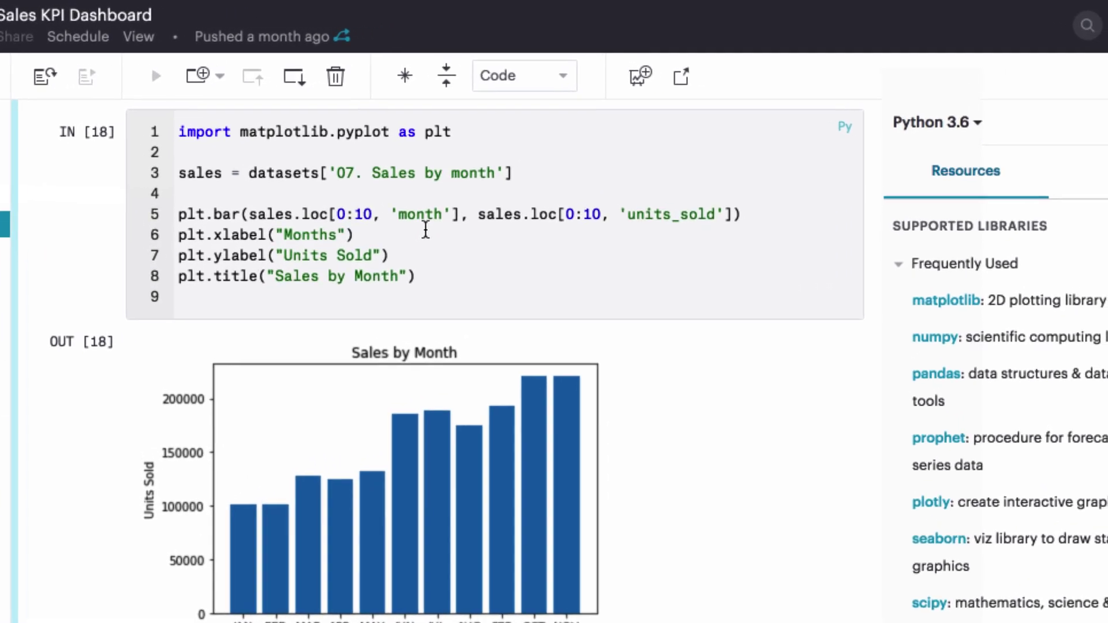
left_click(868, 155)
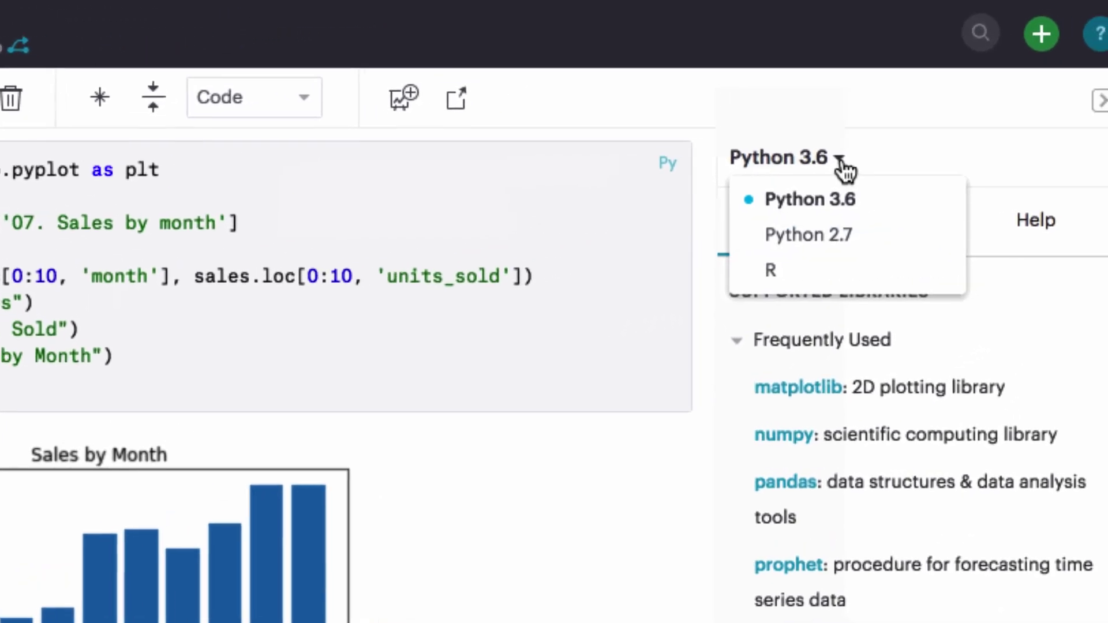
left_click(781, 302)
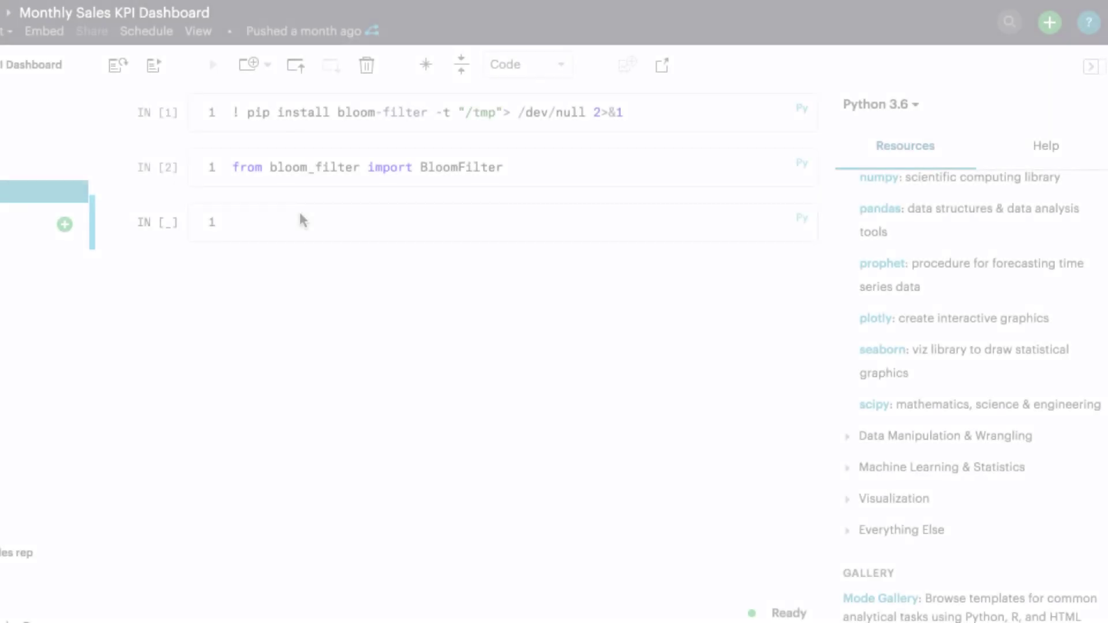
type("df = datase")
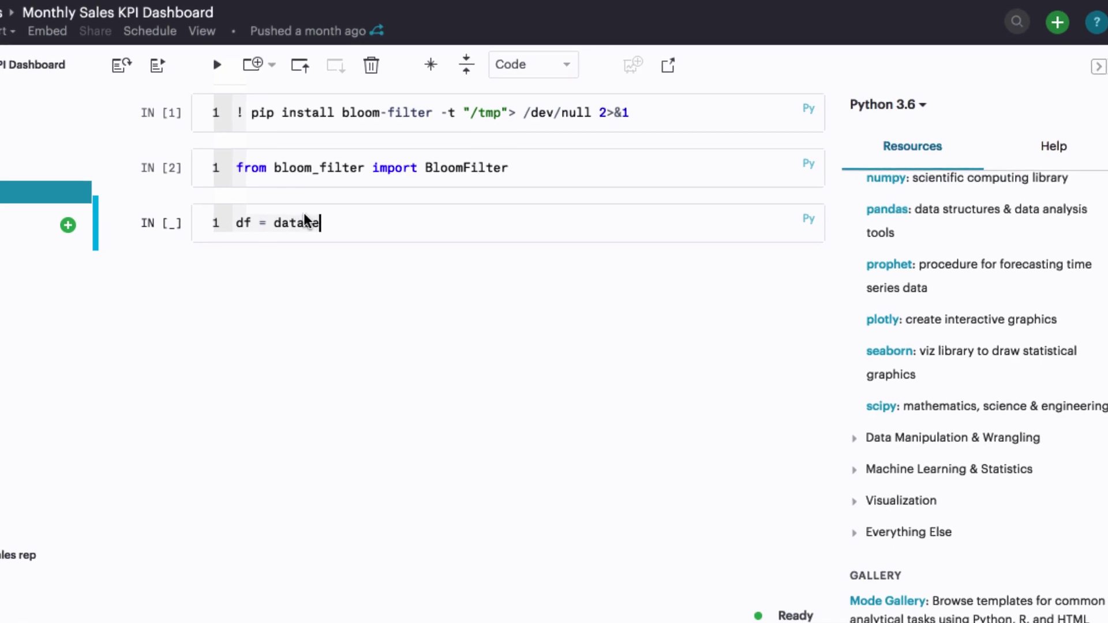
type("ts")
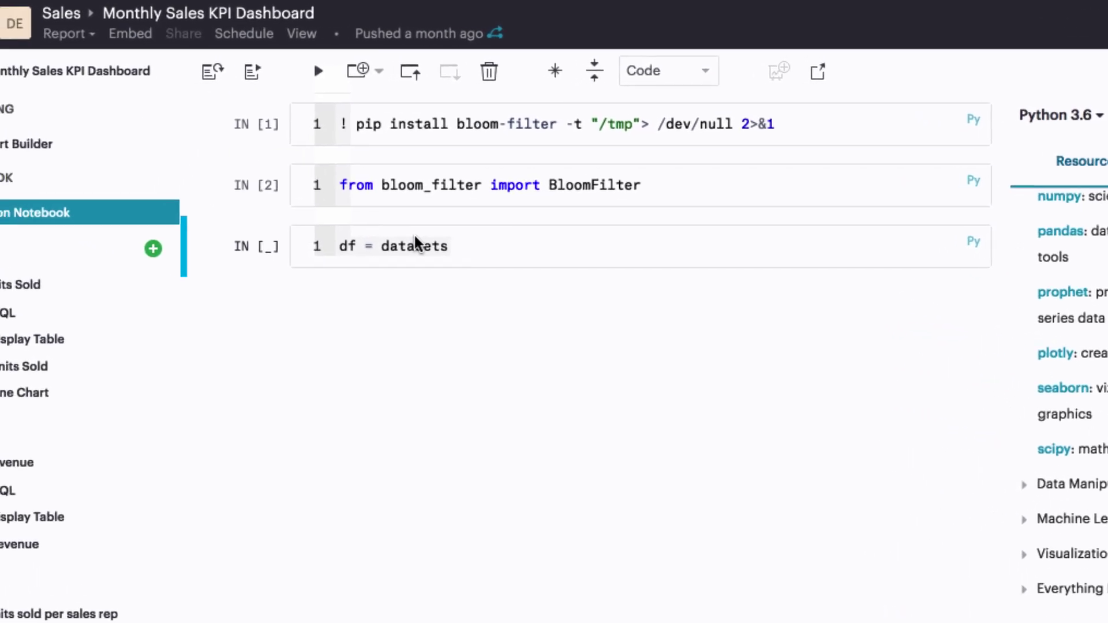
type("[0")
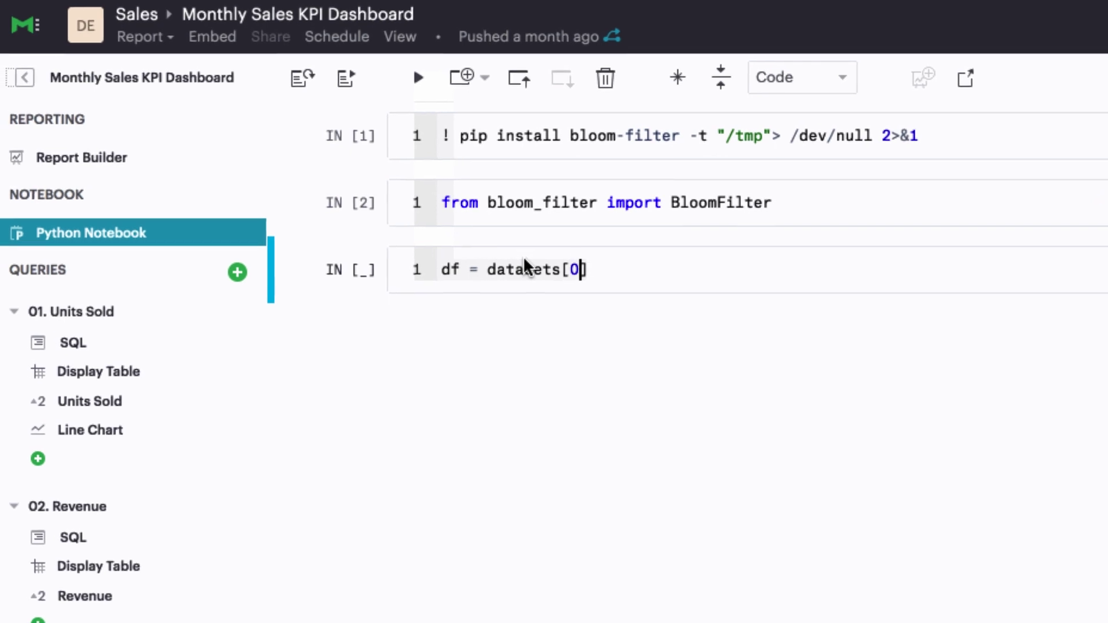
key("shift+Return")
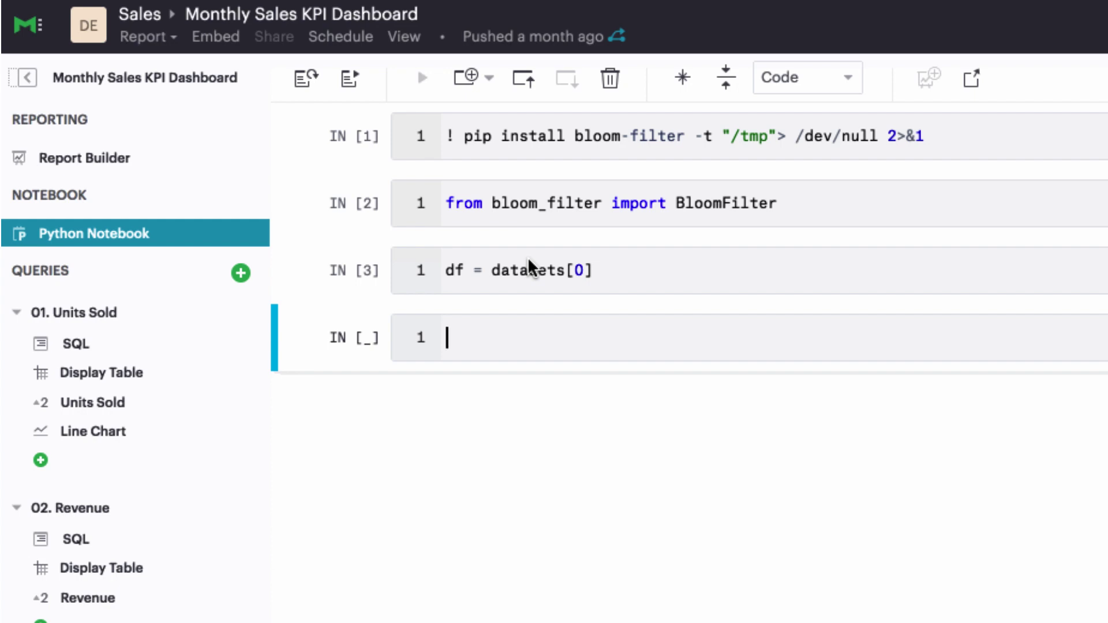
Run df.head() to preview the df dataframe's 100 rows by 5 columns
type("d")
type("f.")
type("hea")
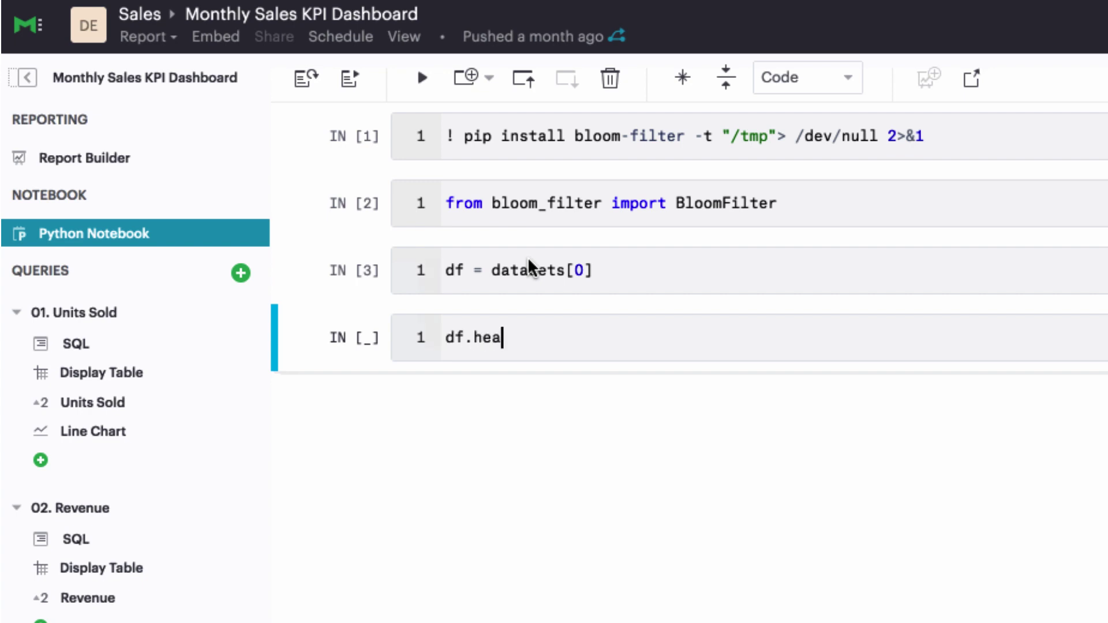
type("d")
key("shift+Return")
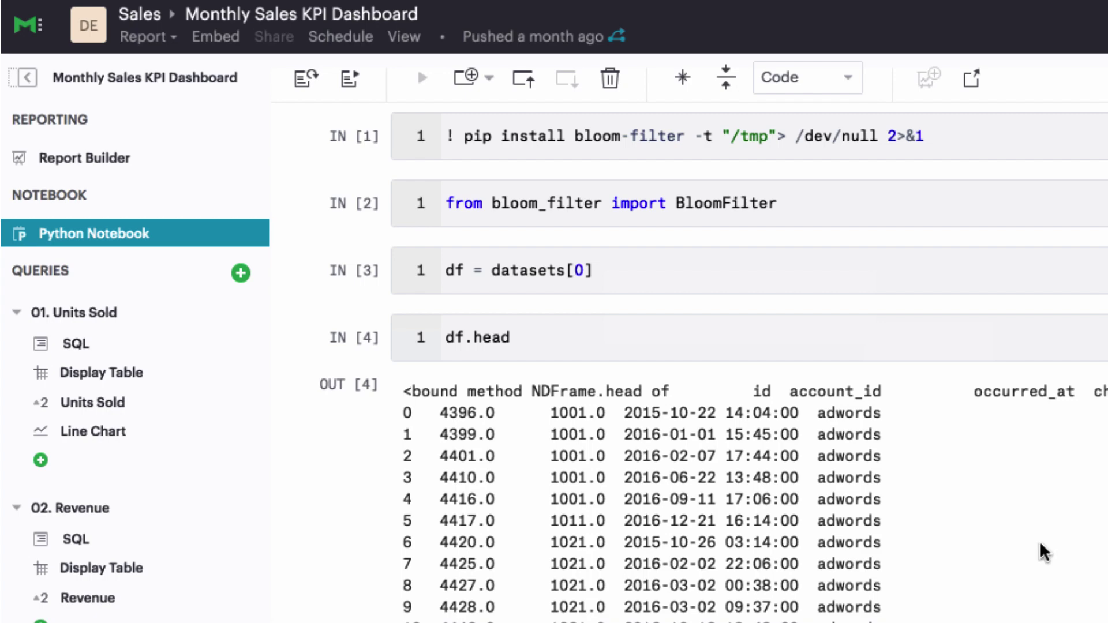
scroll(1045, 553, "down", 6)
scroll(1045, 553, "down", 2)
scroll(1045, 553, "down", 3)
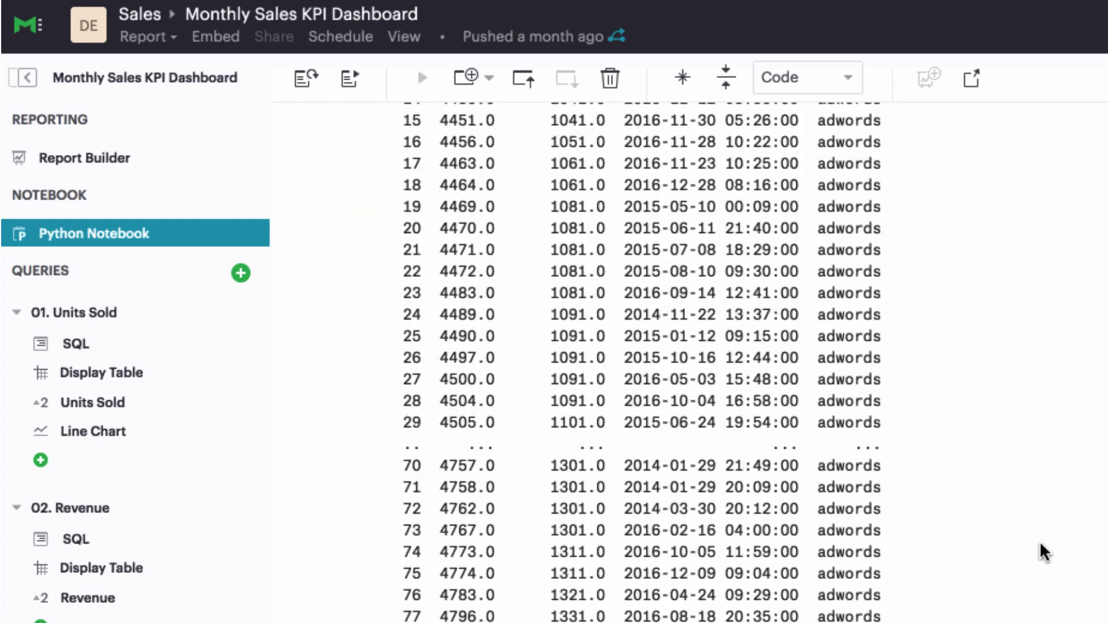
Add a Markdown cell below and start the heading 'Units sold by channel'
key("b")
key("m")
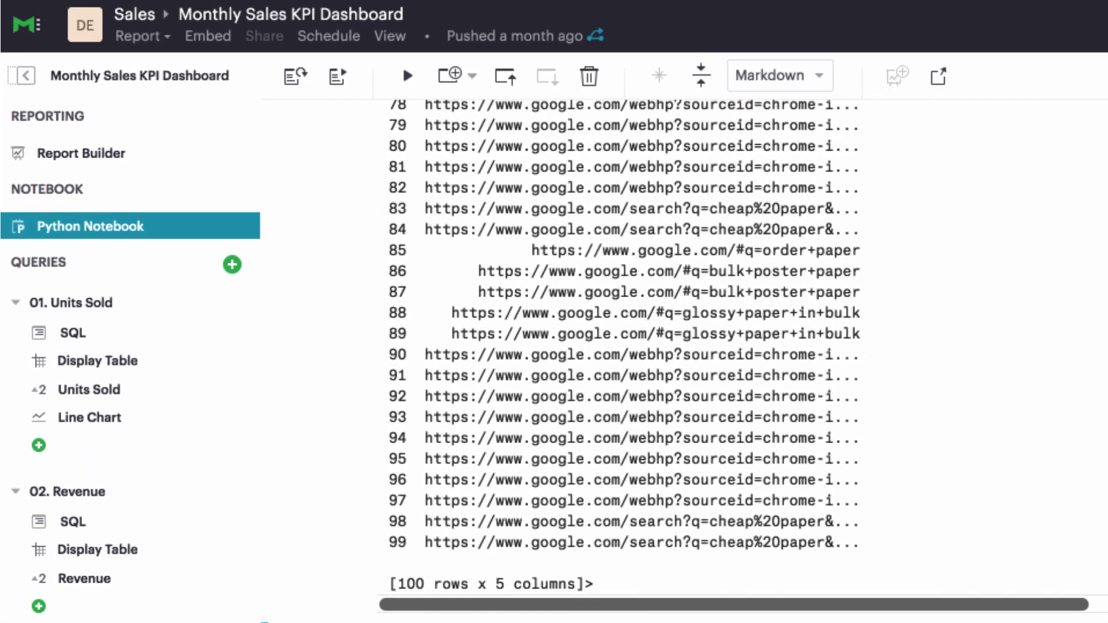
type("# U")
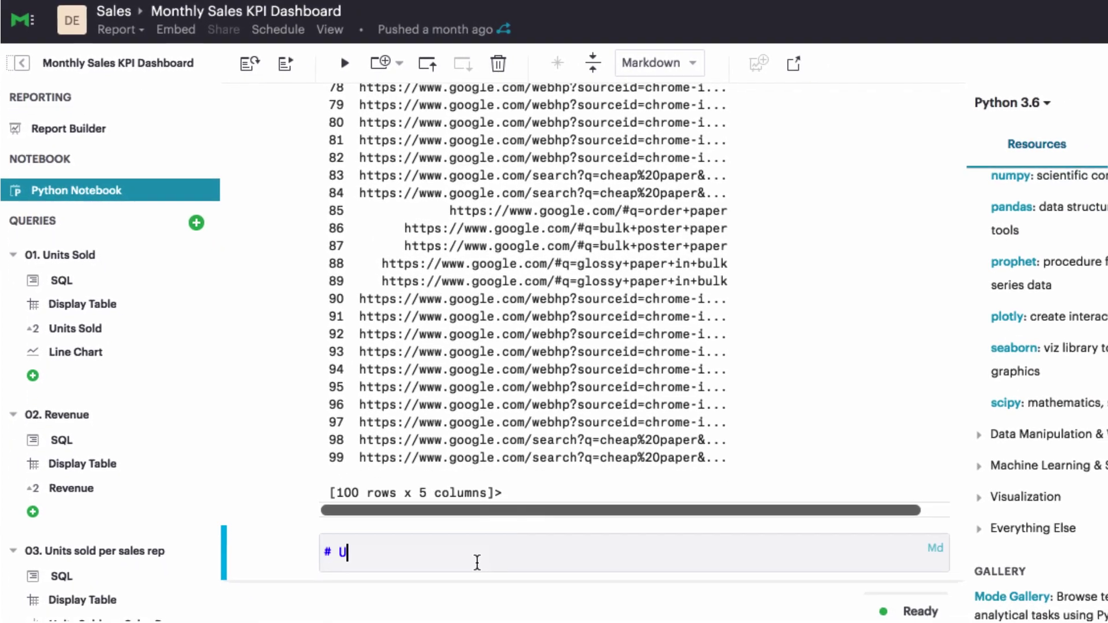
type("nits sold ")
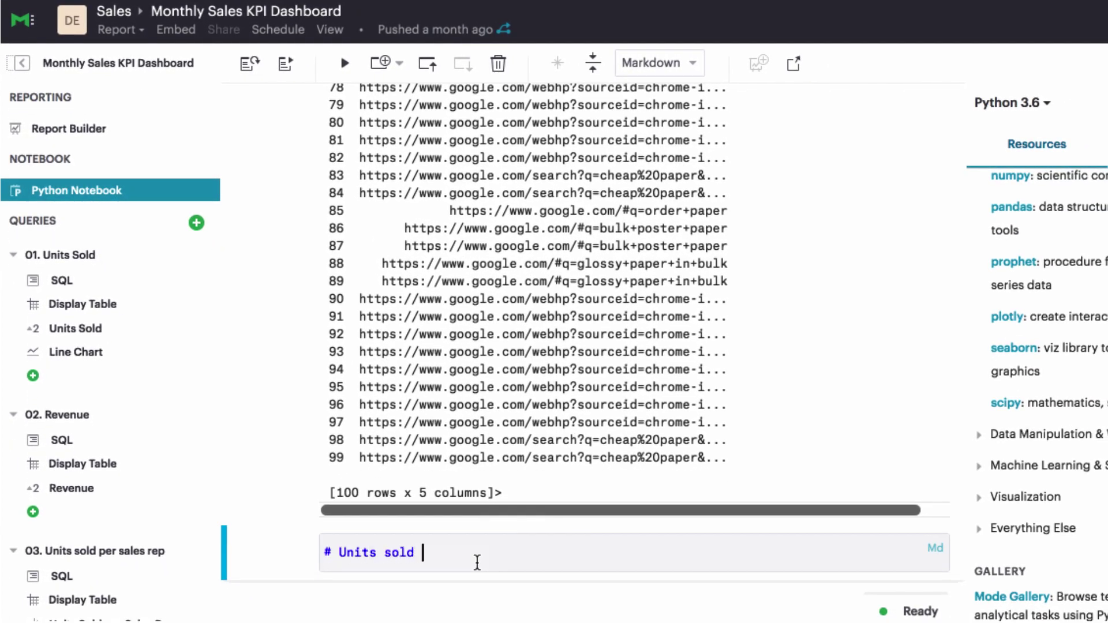
type("by channe")
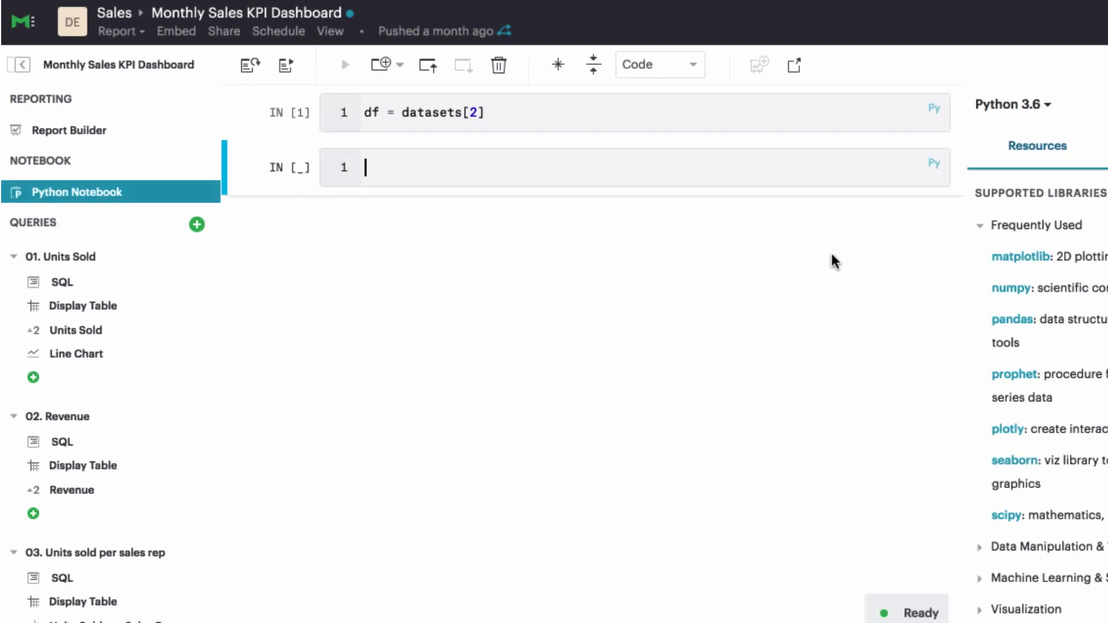
Preview df with df.head() and set the following cell's type to Markdown
type("df.head")
type("(")
key("shift+Return")
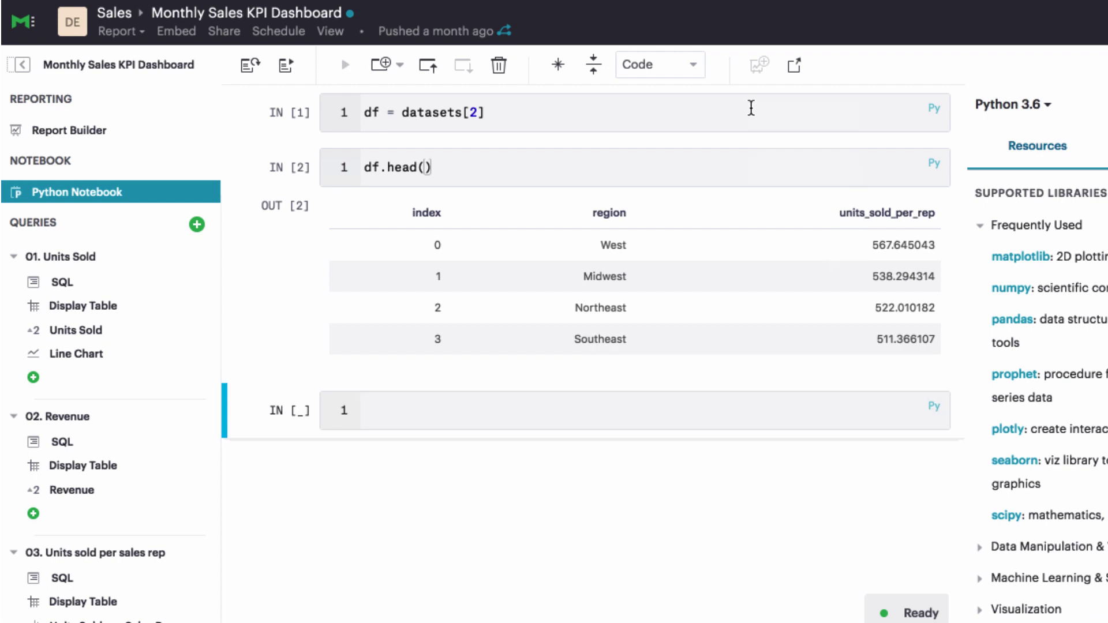
left_click(692, 68)
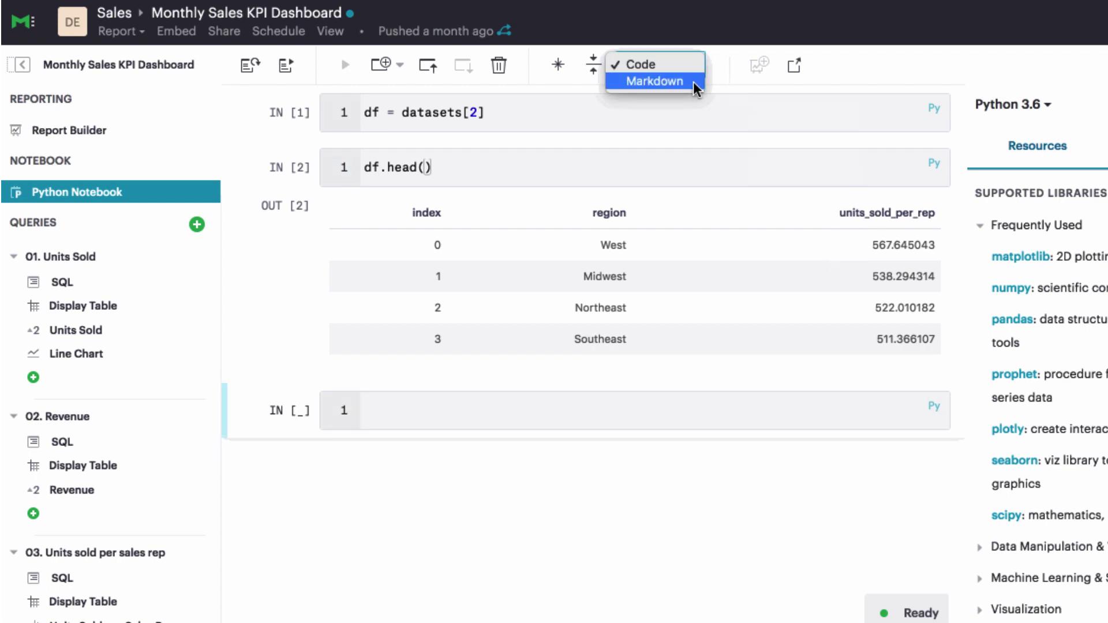
left_click(697, 81)
Type and render the heading 'Regional units sold by rep', then select that cell
left_click(445, 421)
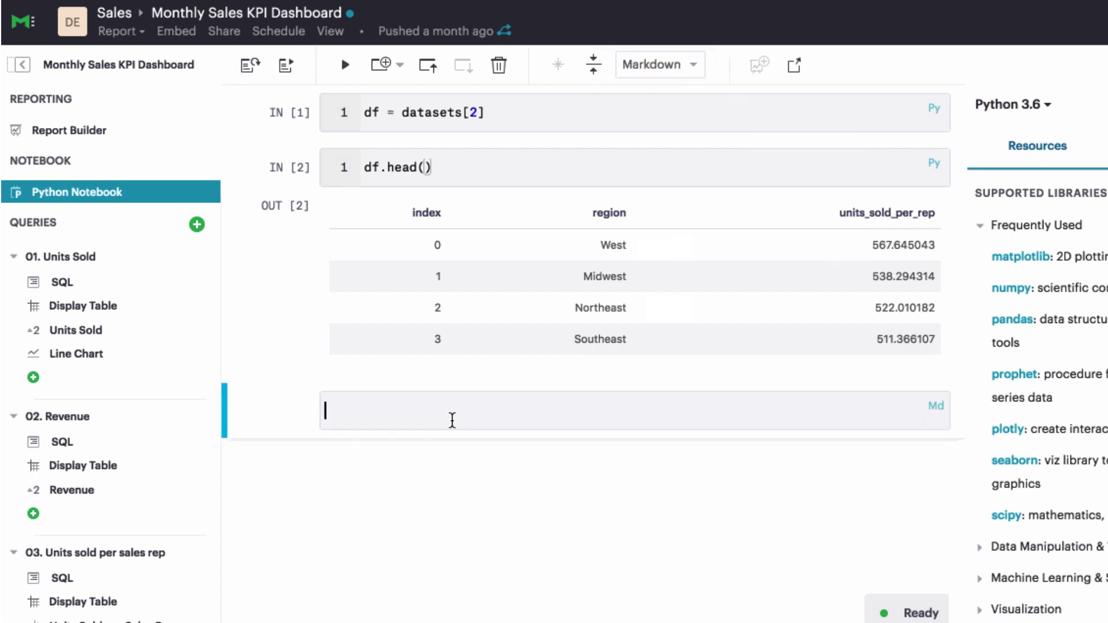
type("# ")
type("Regional ")
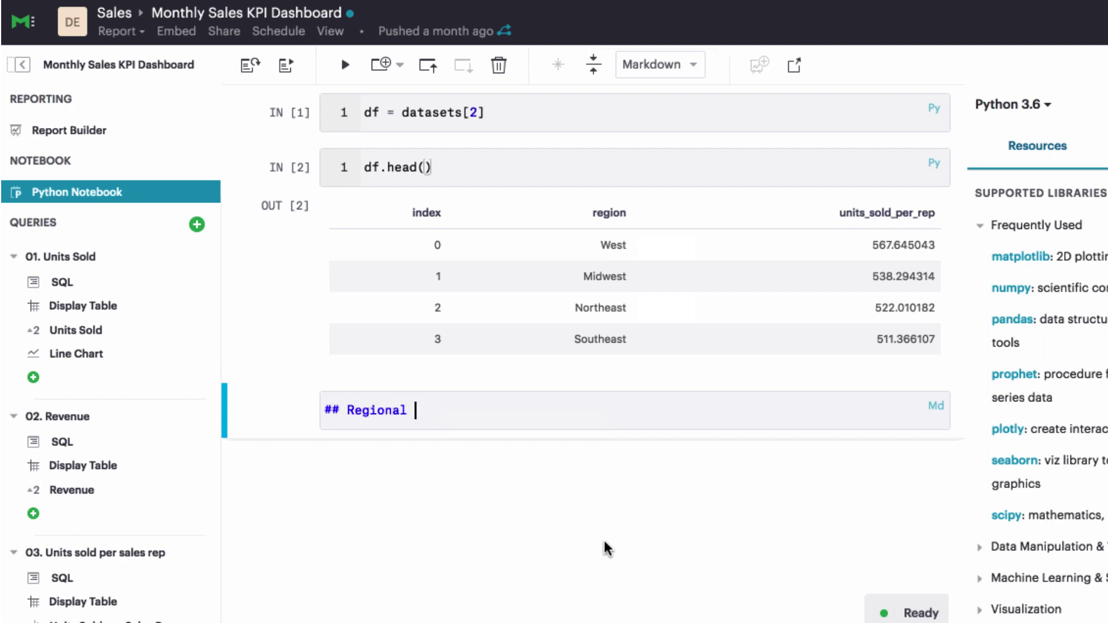
type("units so")
type("ld by rep")
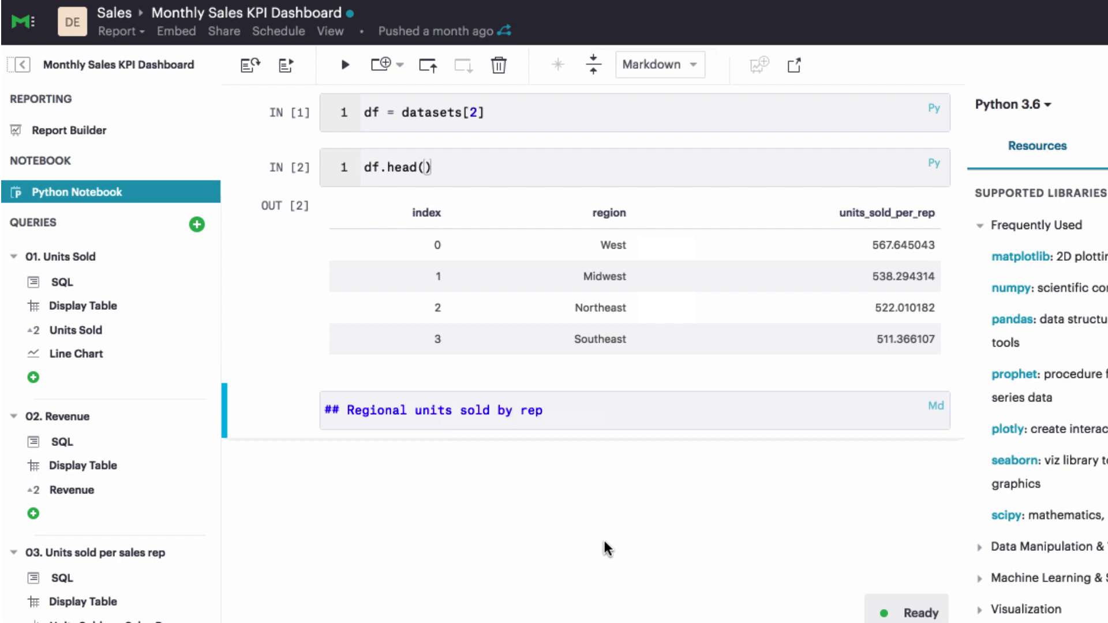
key("shift+Return")
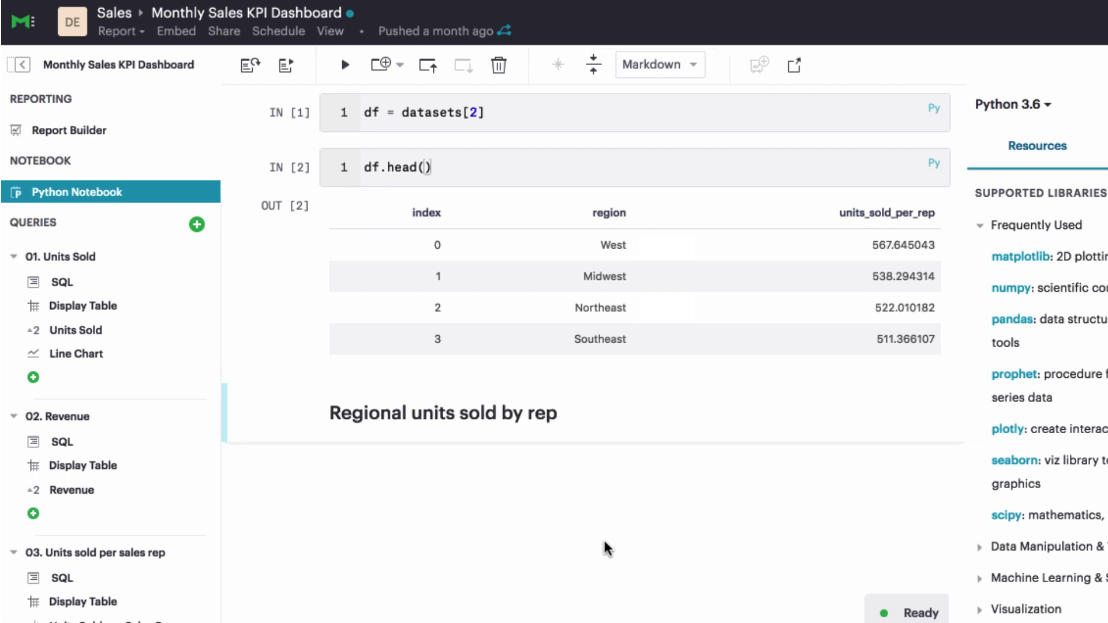
left_click(286, 413)
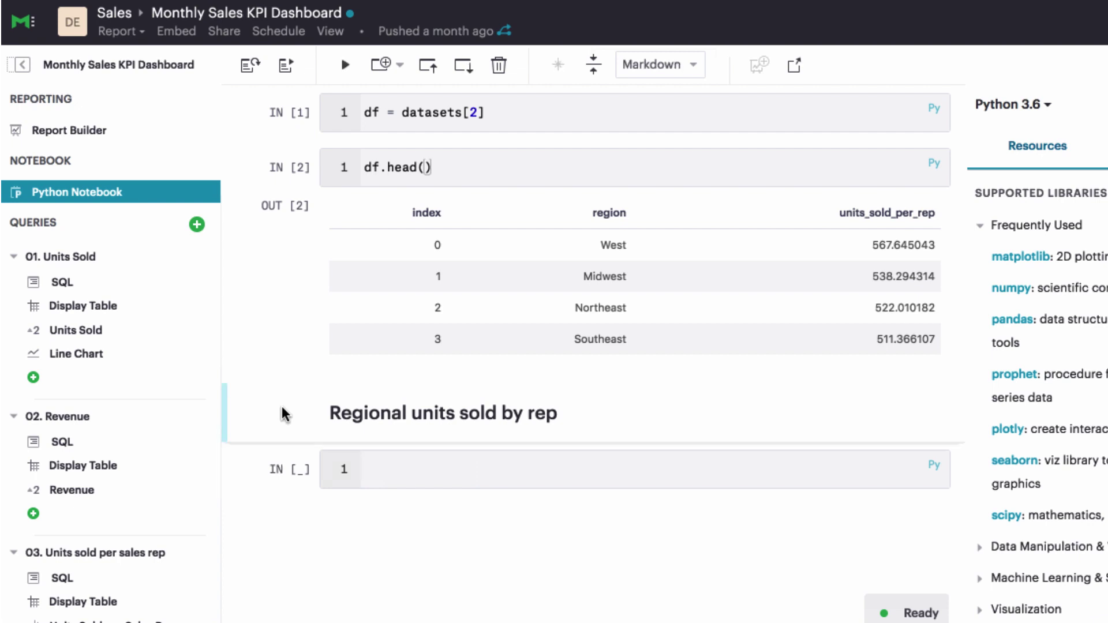
Move the heading up, send the forecast chart to Report Builder, and narrow its tile
left_click(430, 67)
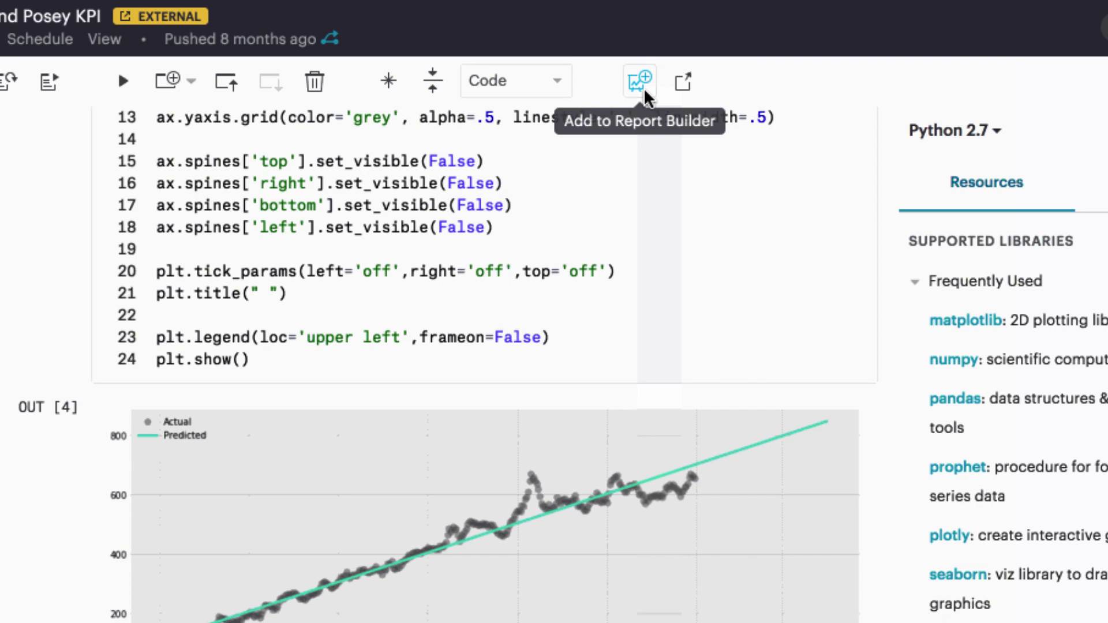
left_click(640, 83)
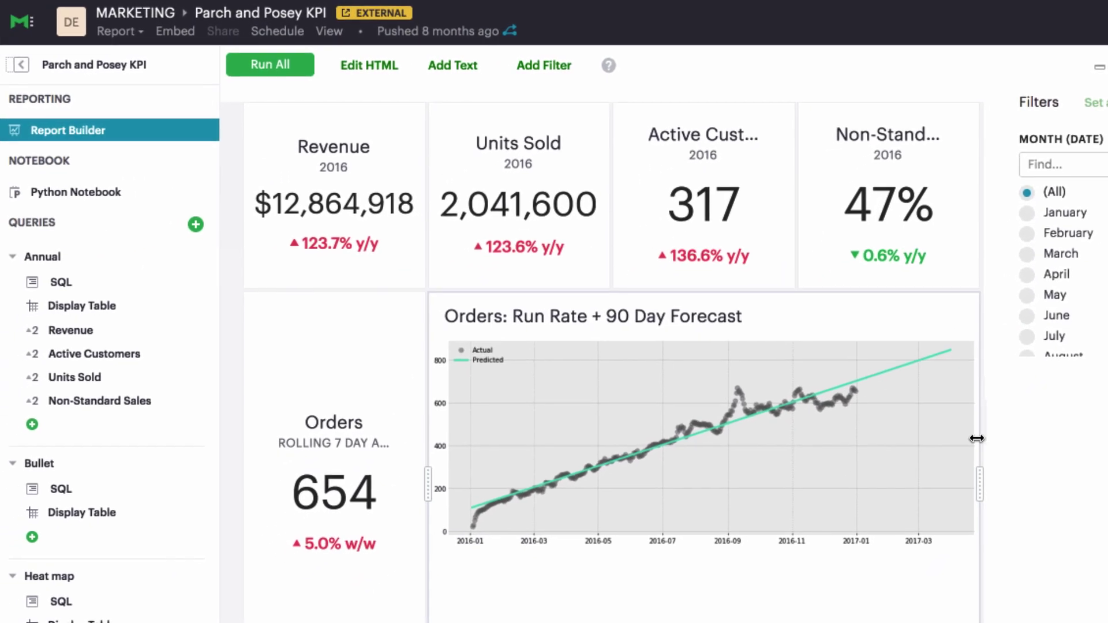
mouse_move(980, 481)
left_mouse_down()
mouse_move(853, 490)
mouse_move(985, 481)
left_mouse_up()
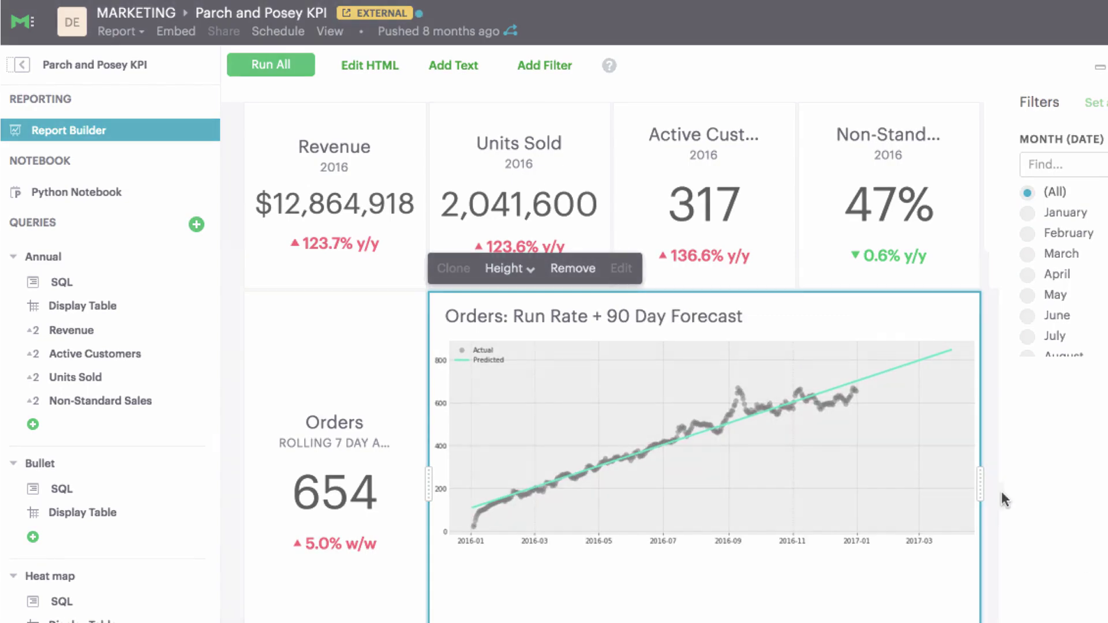